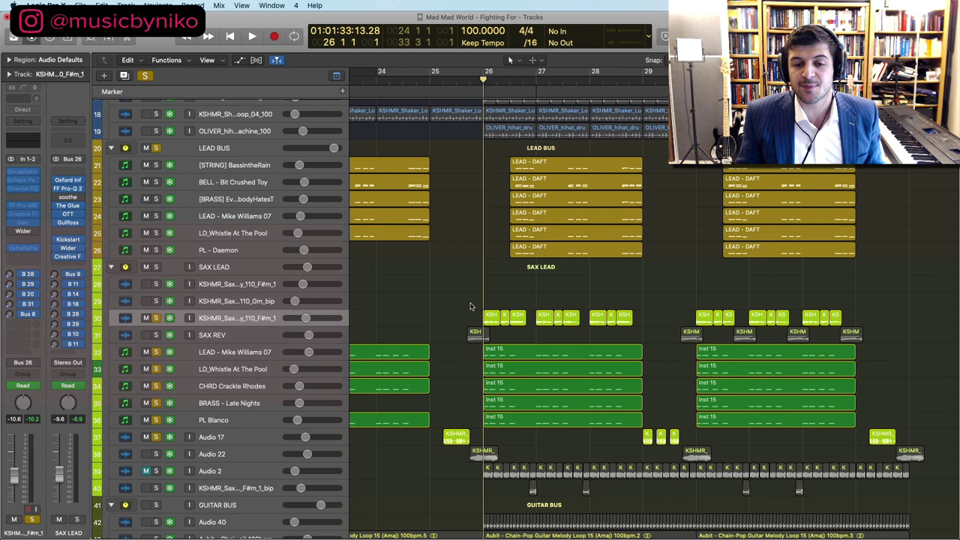
Select the SAX LEAD and LEAD BUS tracks in turn, and play the soloed lead parts from bar 26 to about bar 29
left_click(233, 267)
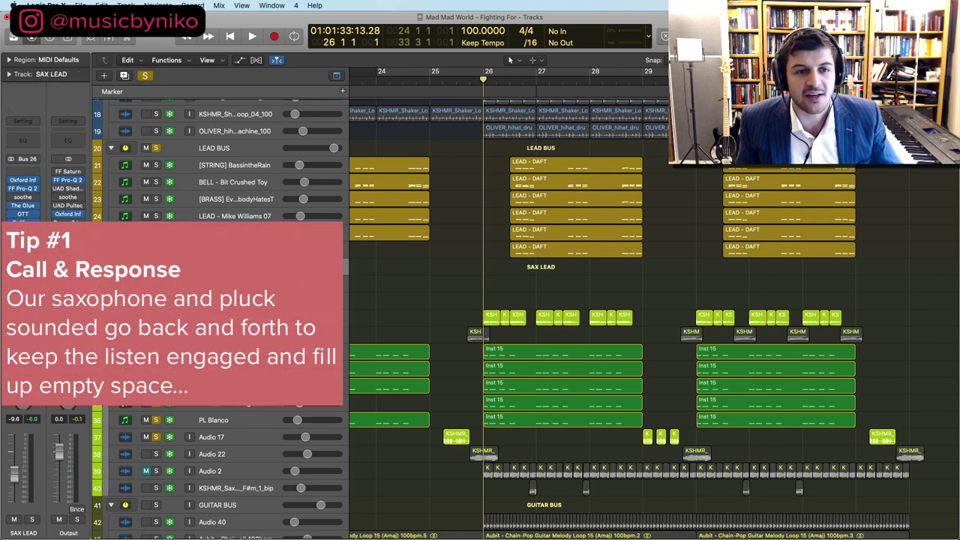
left_click(228, 148)
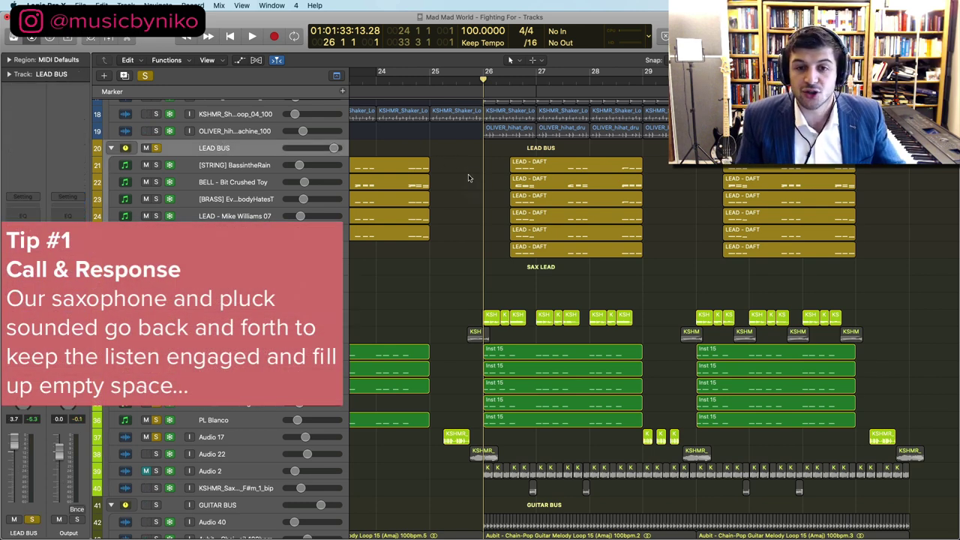
key("space")
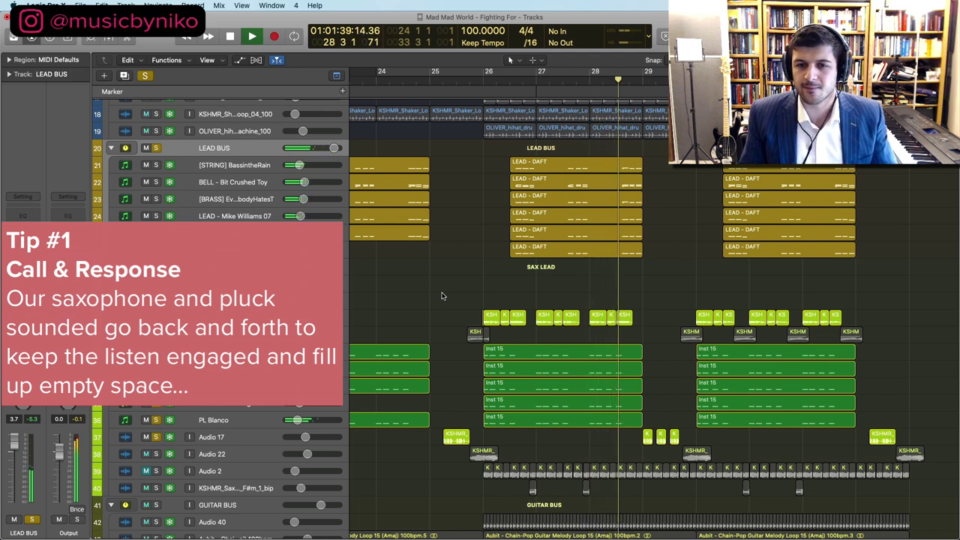
key("space")
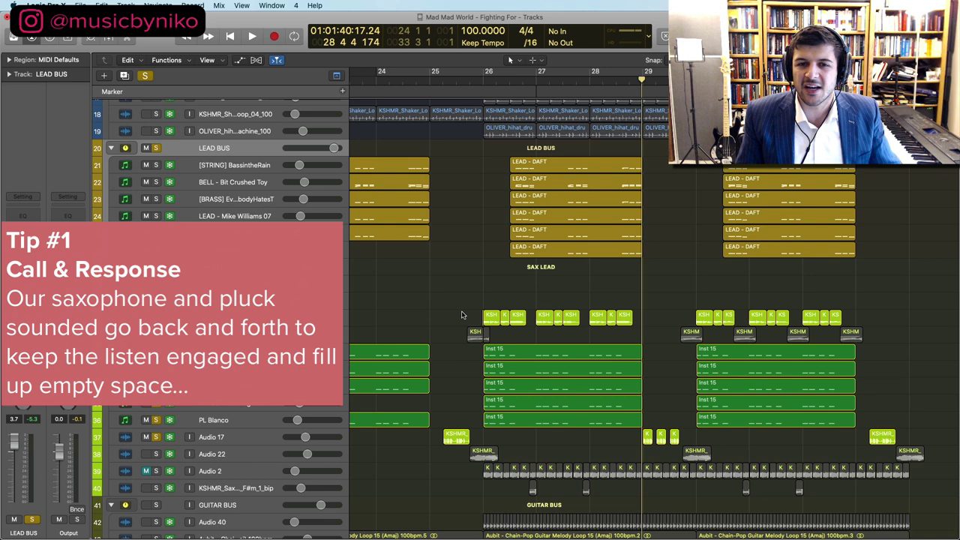
Mute the LEAD BUS, clear all track solos, and play the first drop from just before bar 26
left_click(147, 149)
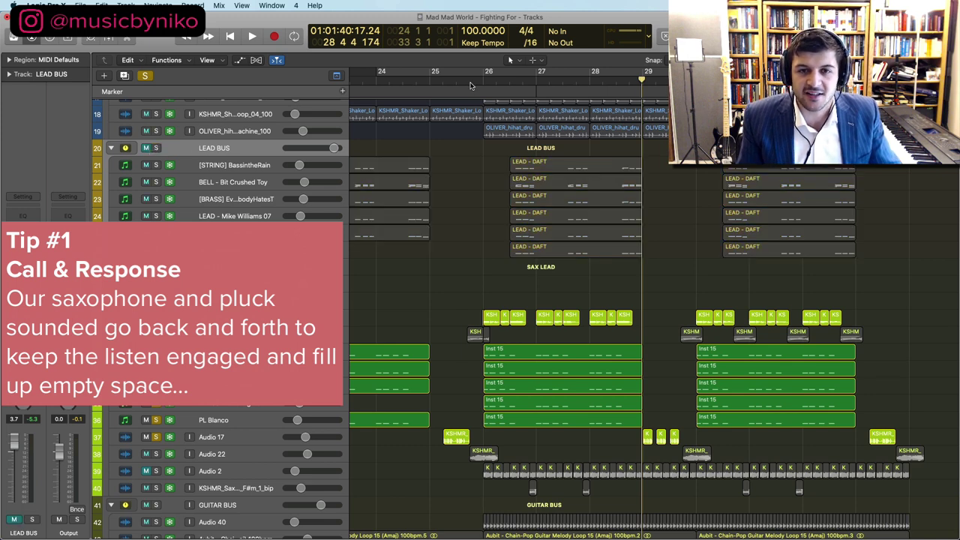
left_click(471, 85)
key("ctrl+m")
key("space")
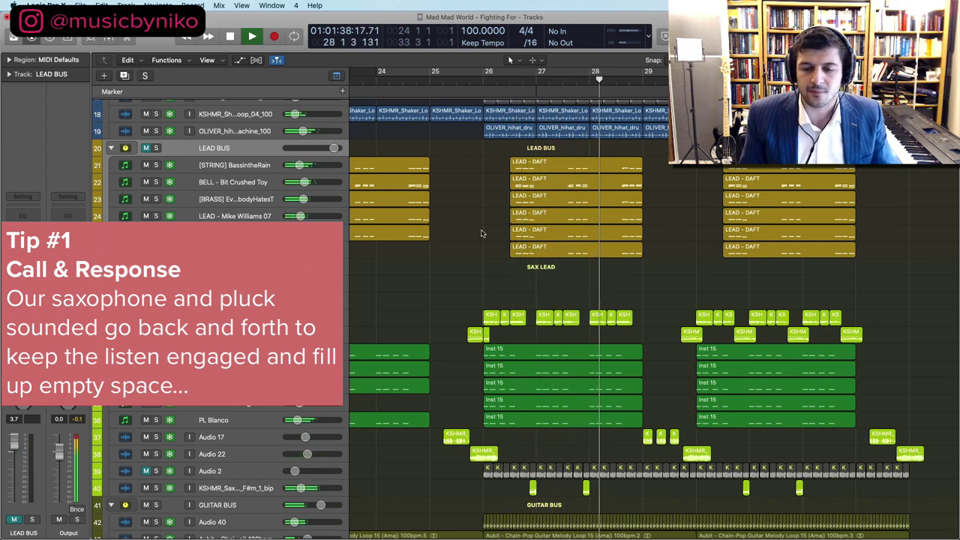
key("space")
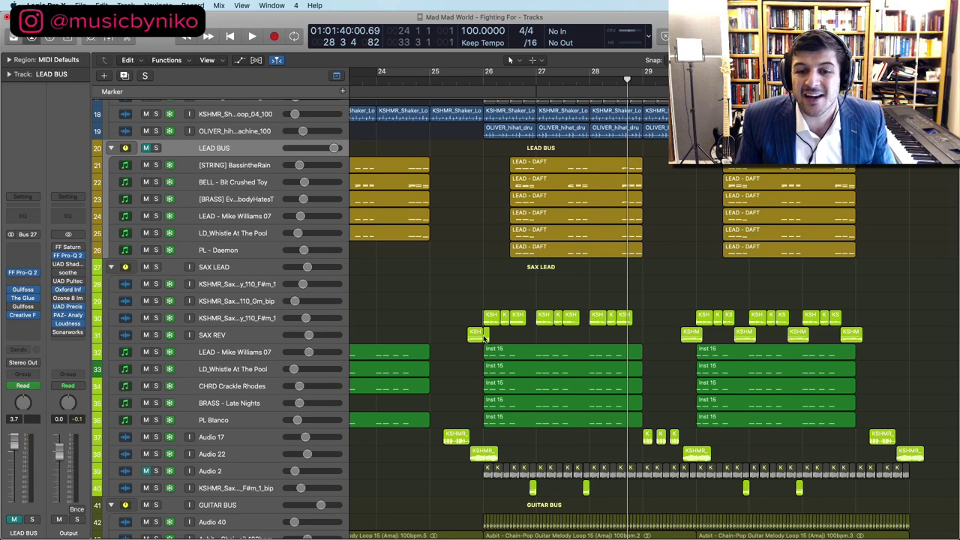
Play the second drop's sax lead from about bar 74 to the end of bar 75
scroll(577, 335, "right", 8)
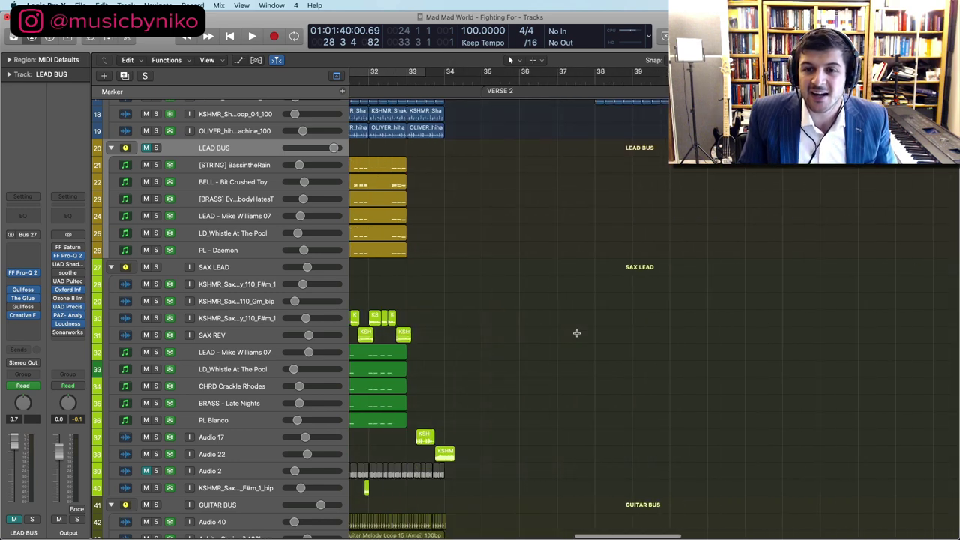
scroll(579, 335, "down", 5)
scroll(630, 307, "right", 5)
scroll(624, 313, "up", 5)
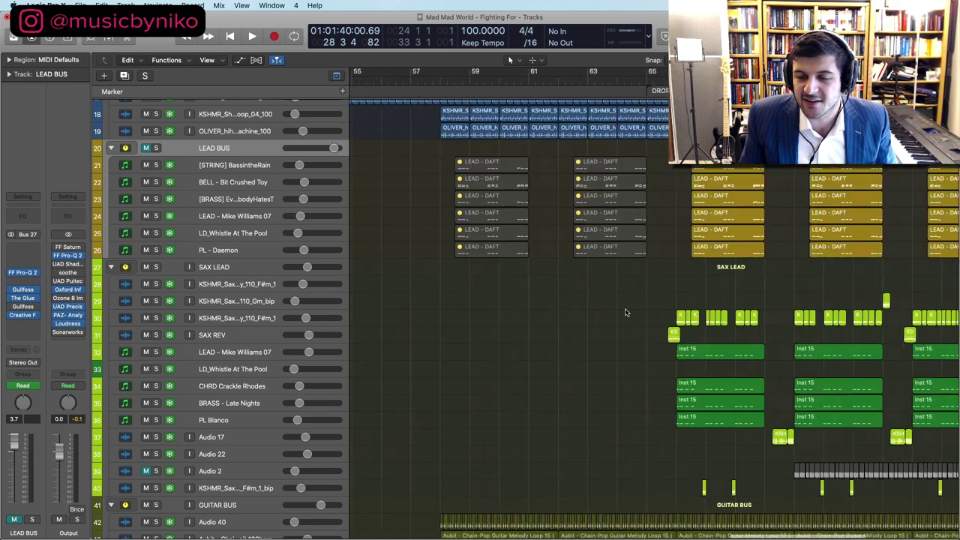
scroll(505, 116, "right", 1)
left_click(506, 79)
key("space")
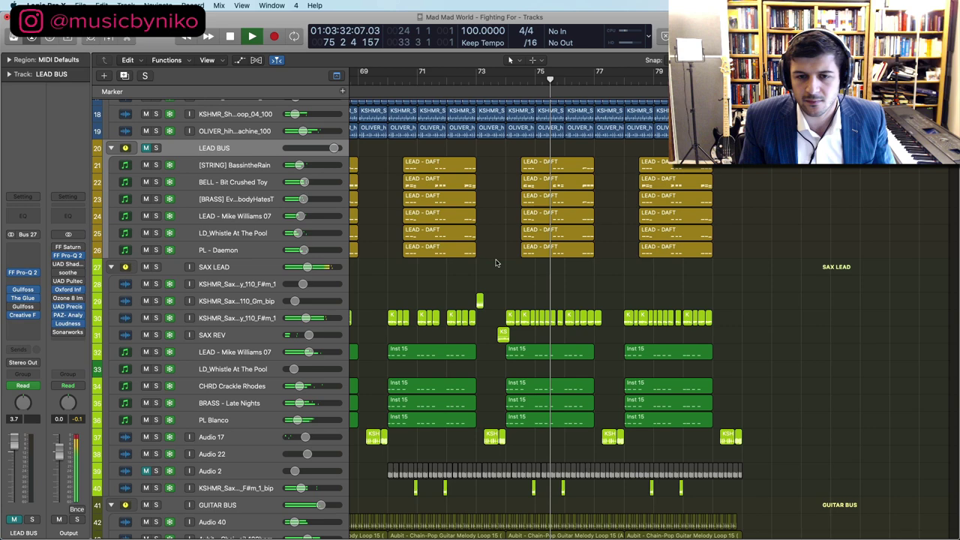
key("space")
Set the playhead to bar 26 and enlarge the first drop's lead and sax regions in the arrangement
scroll(518, 288, "left", 3)
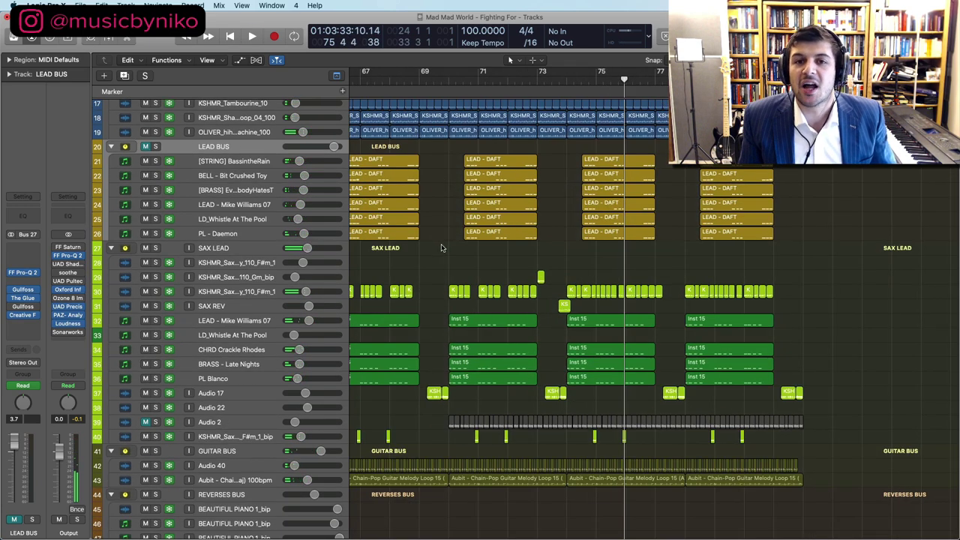
scroll(441, 248, "left", 20)
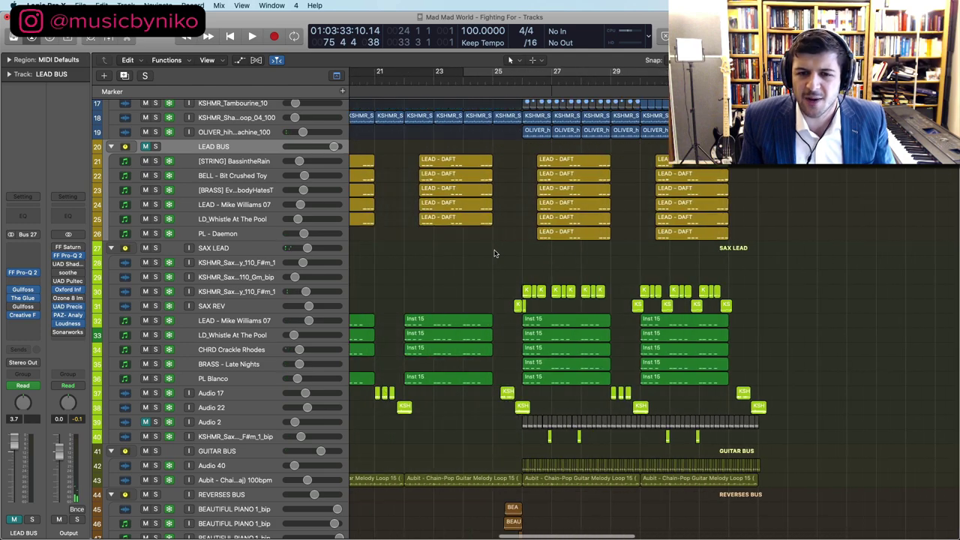
left_click(524, 212)
key("super+Right")
key("super+Right")
key("super+Right")
key("super+Right")
key("super+Right")
key("super+Right")
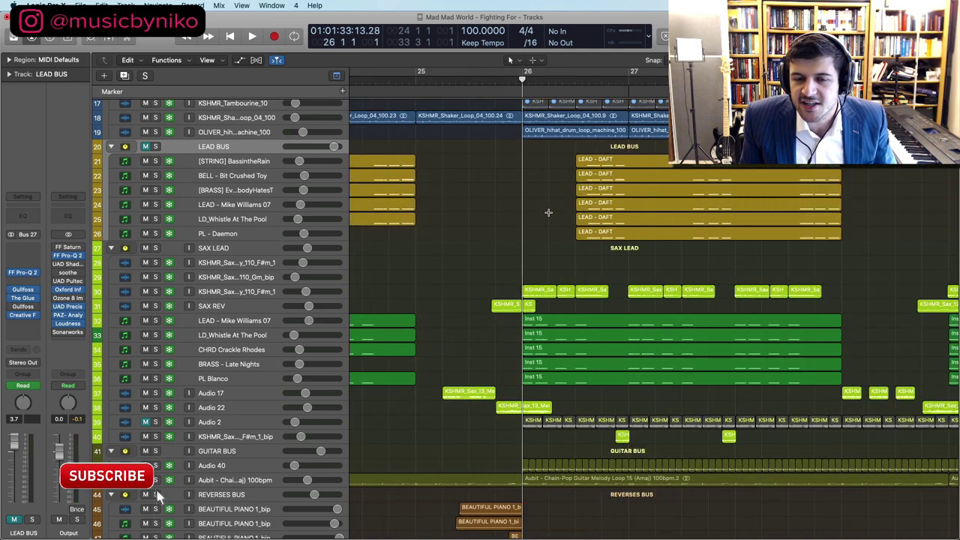
key("super+Down")
scroll(548, 213, "up", 4)
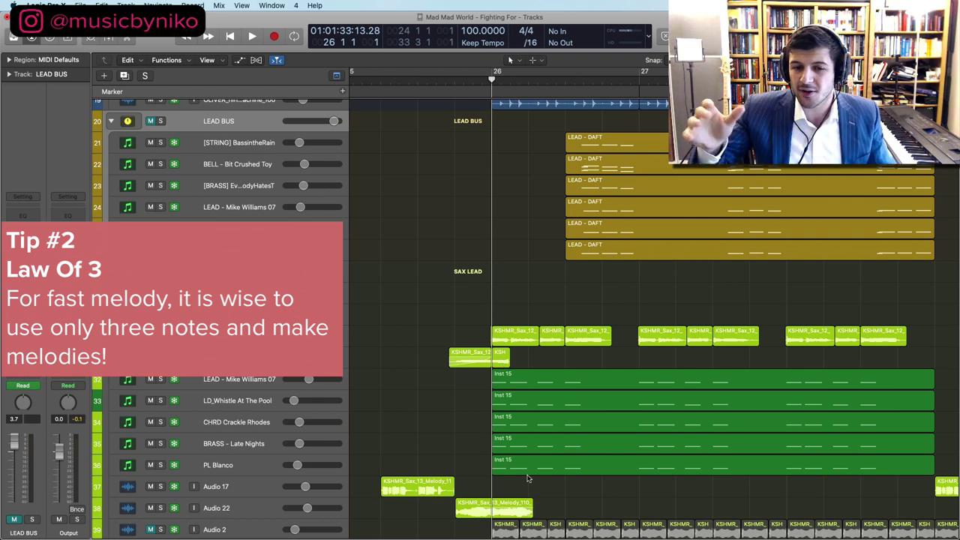
Show the notes of the five Inst 15 regions at bar 26 in the Piano Roll, followed by the six neighbouring LEAD - DAFT regions
left_click_drag(531, 482, 535, 379)
double_click(536, 379)
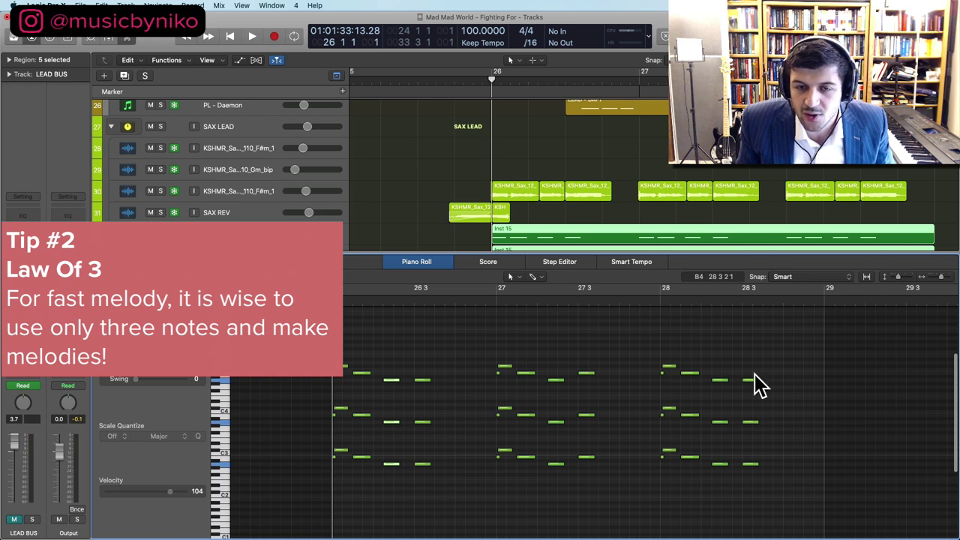
scroll(544, 154, "up", 10)
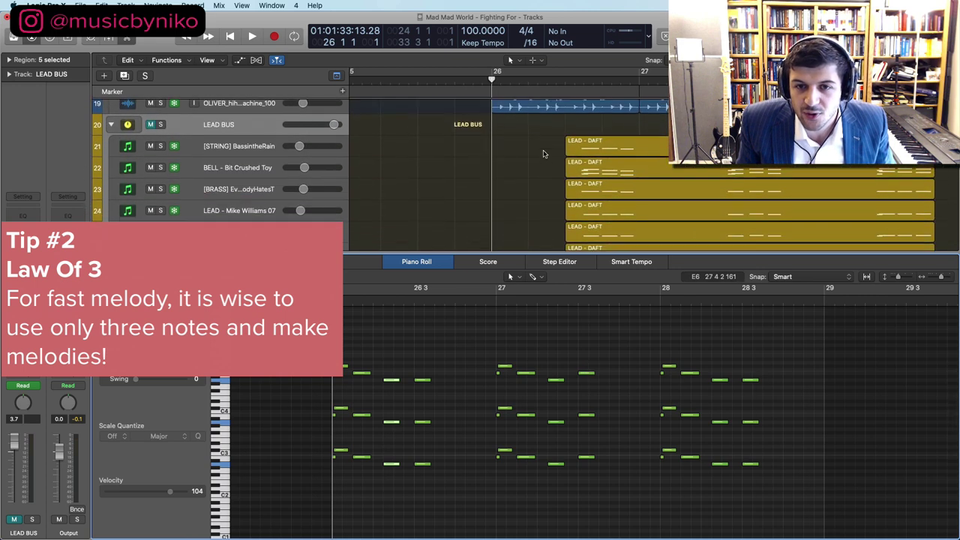
left_click_drag(539, 137, 603, 257)
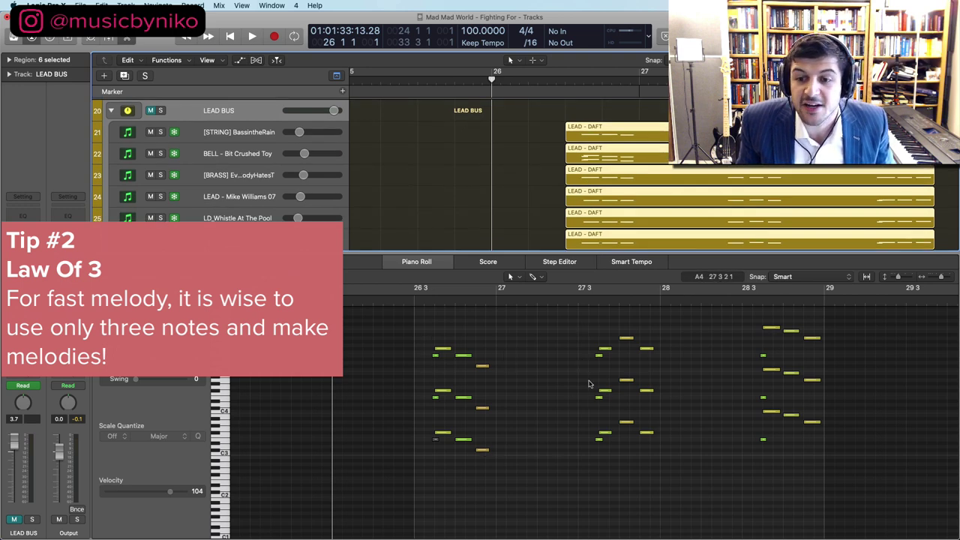
Examine the LEAD - DAFT notes closely, selecting the closing phrase at bar 28 beat 3, and close the Piano Roll
scroll(591, 384, "up", 1)
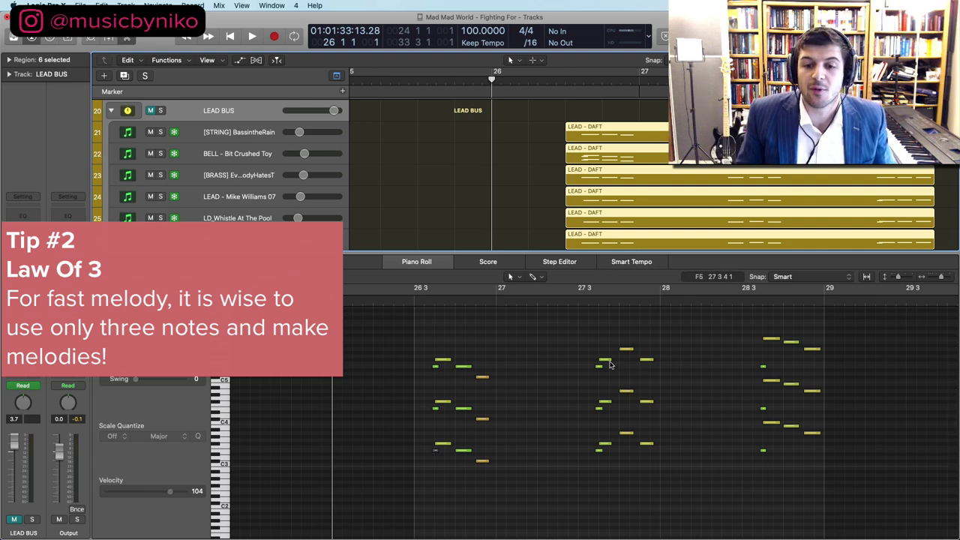
left_click(610, 365)
scroll(670, 377, "right", 3)
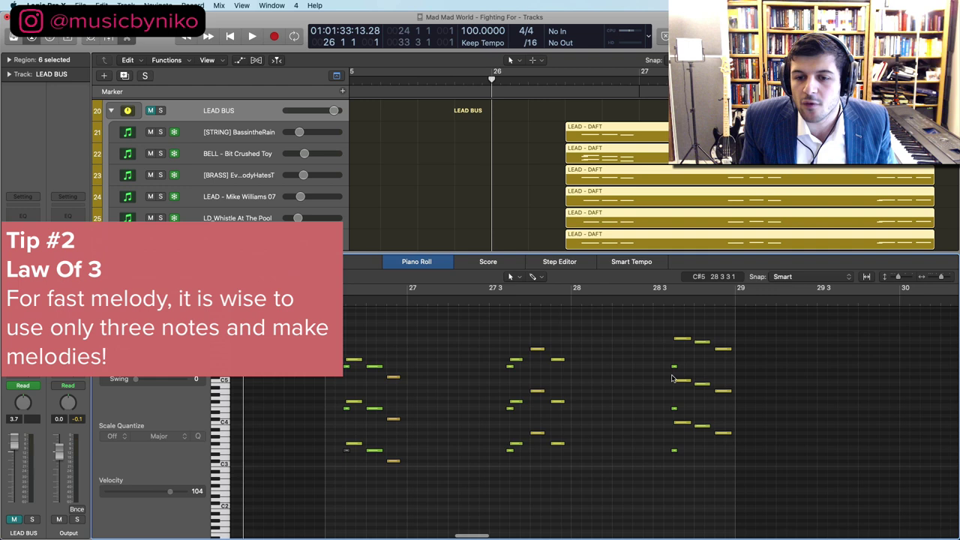
left_click_drag(654, 327, 738, 496)
key("super+Right")
key("super+Right")
scroll(699, 466, "right", 1)
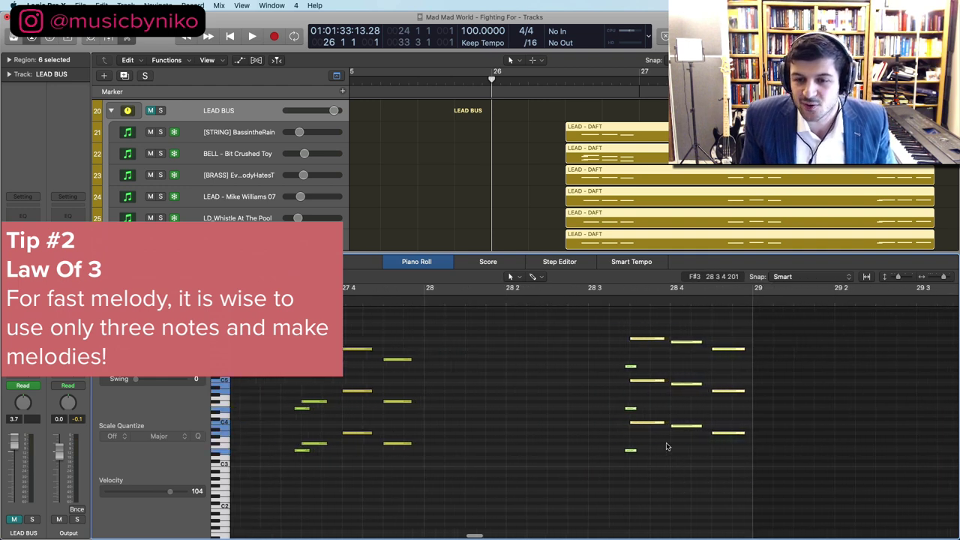
scroll(666, 447, "right", 3)
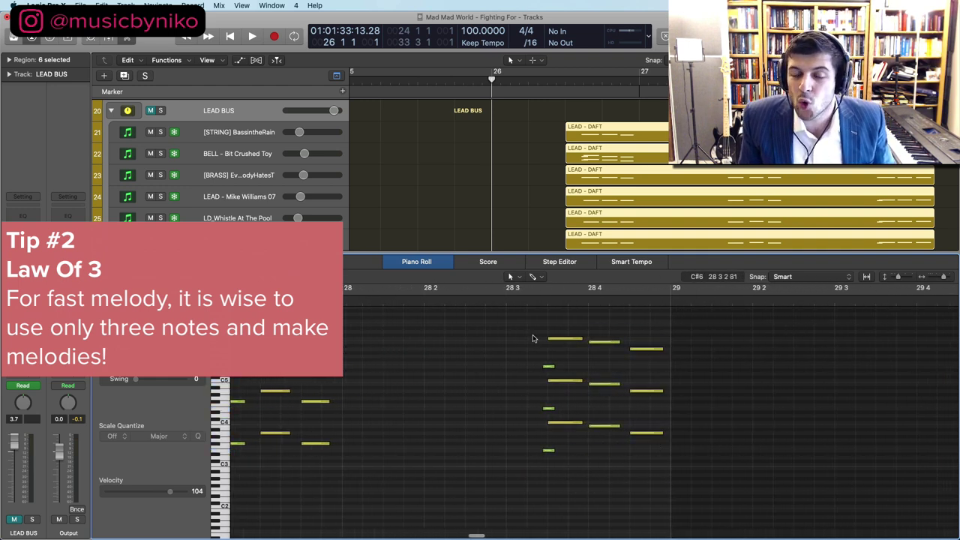
key("e")
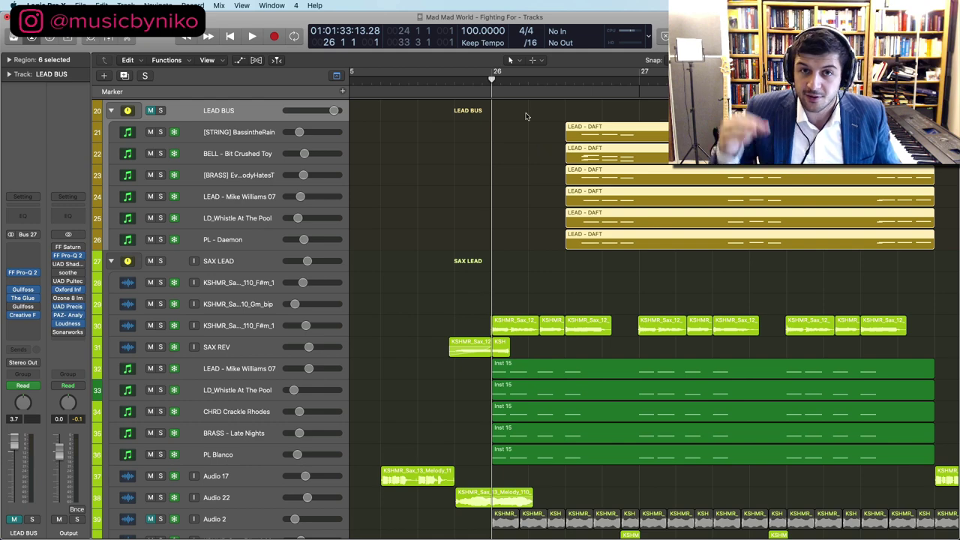
Solo the LEAD BUS and open the six LEAD - DAFT regions at bar 26 beat 3 in the Piano Roll
key("space")
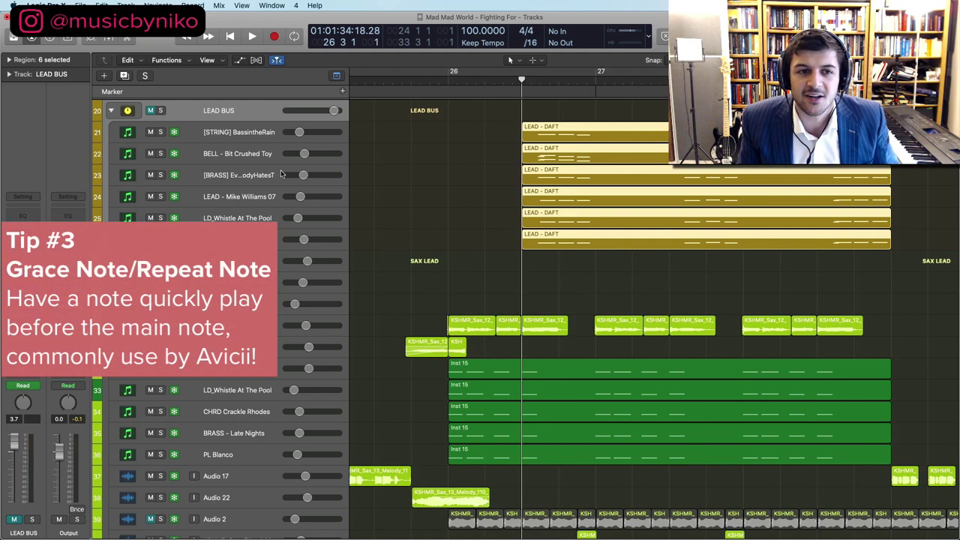
left_click(160, 110)
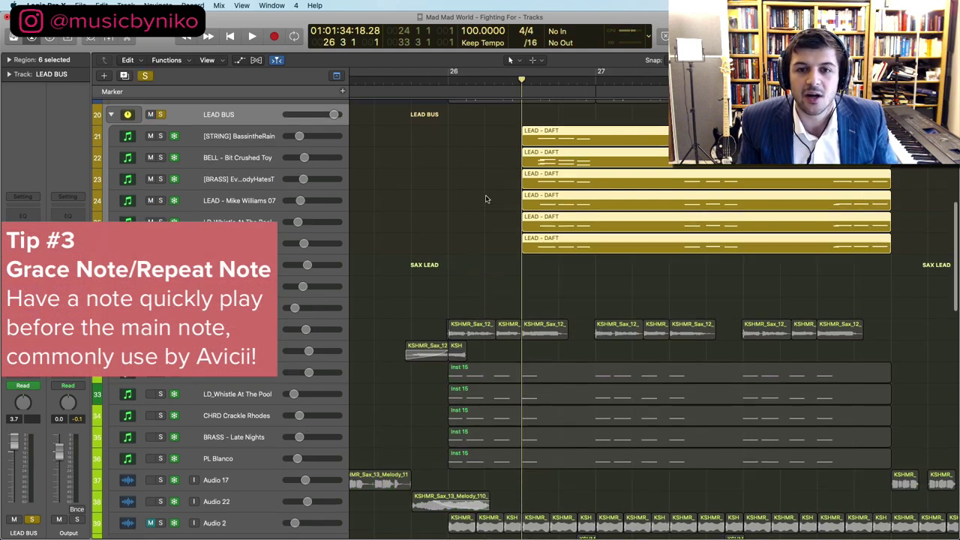
scroll(484, 199, "up", 2)
scroll(484, 199, "right", 3)
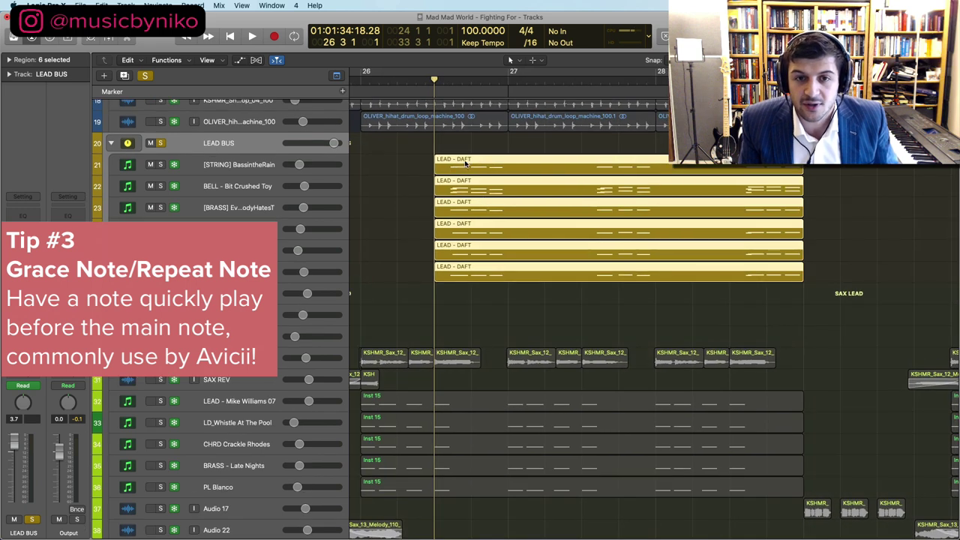
double_click(465, 162)
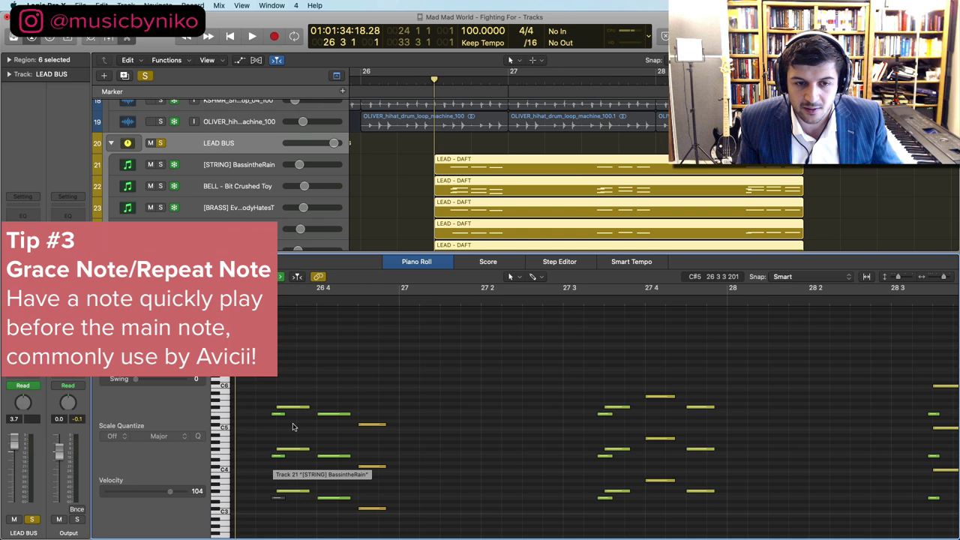
Play the soloed LEAD - DAFT melody from bar 26 beat 3 to bar 29 and close the Piano Roll
key("space")
scroll(486, 402, "down", 1)
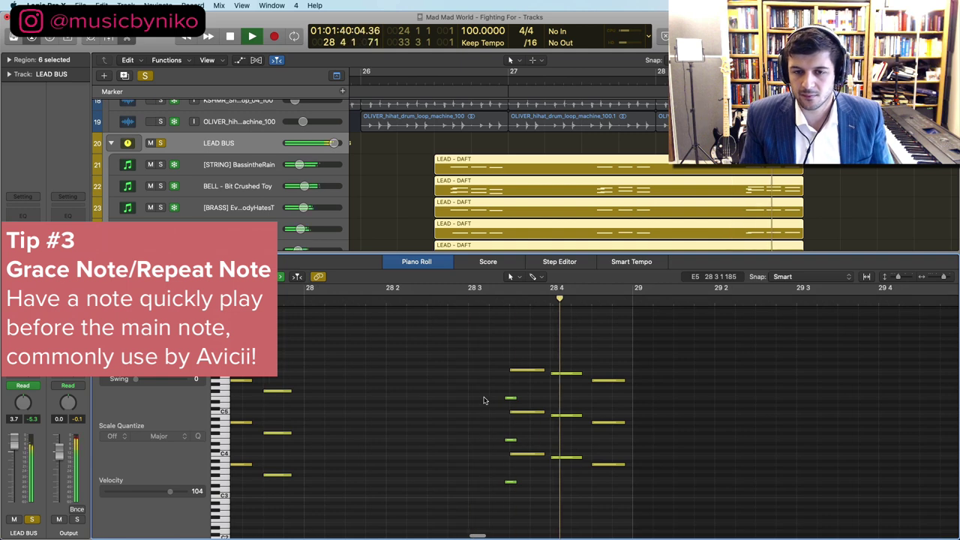
key("space")
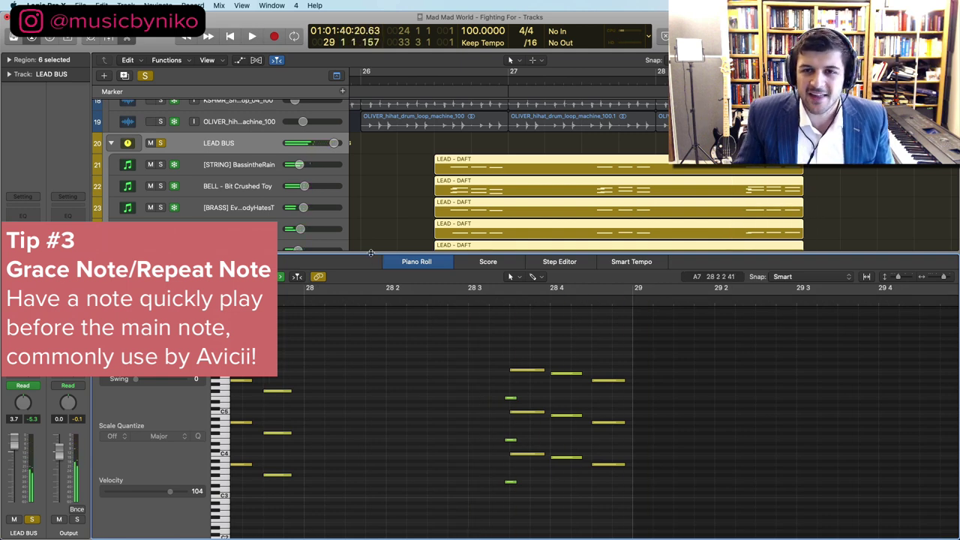
key("p")
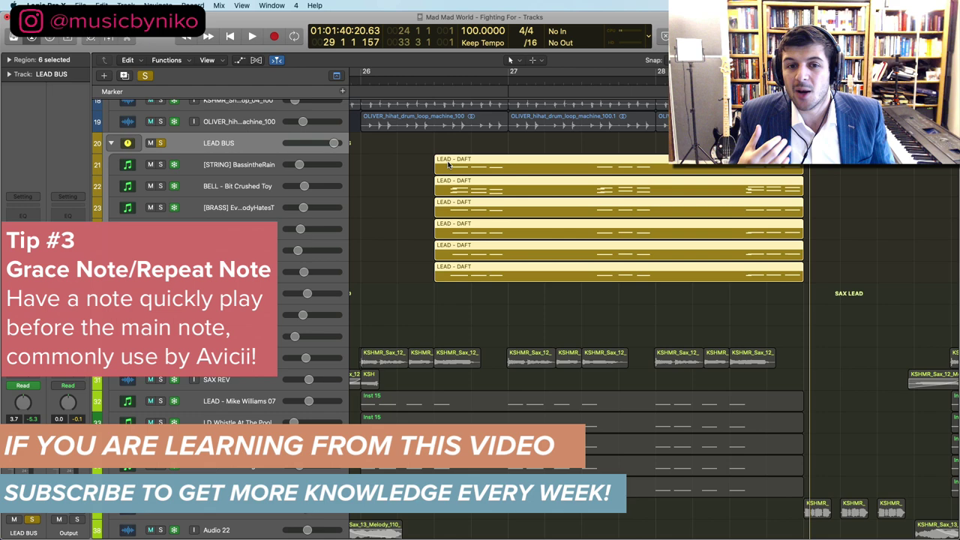
Reopen the Piano Roll and inspect the short grace notes before the main notes from bar 26 beat 3
key("p")
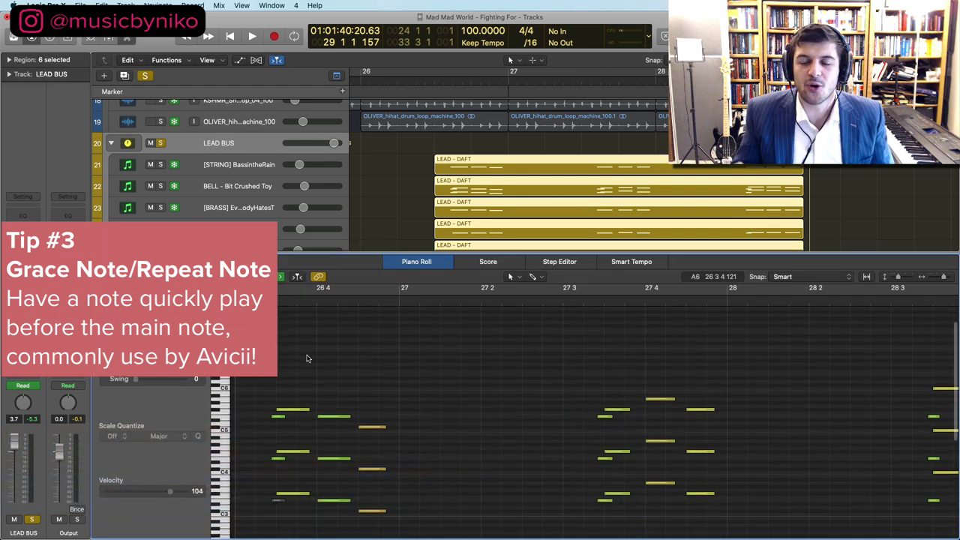
scroll(307, 358, "down", 1)
scroll(329, 371, "down", 1)
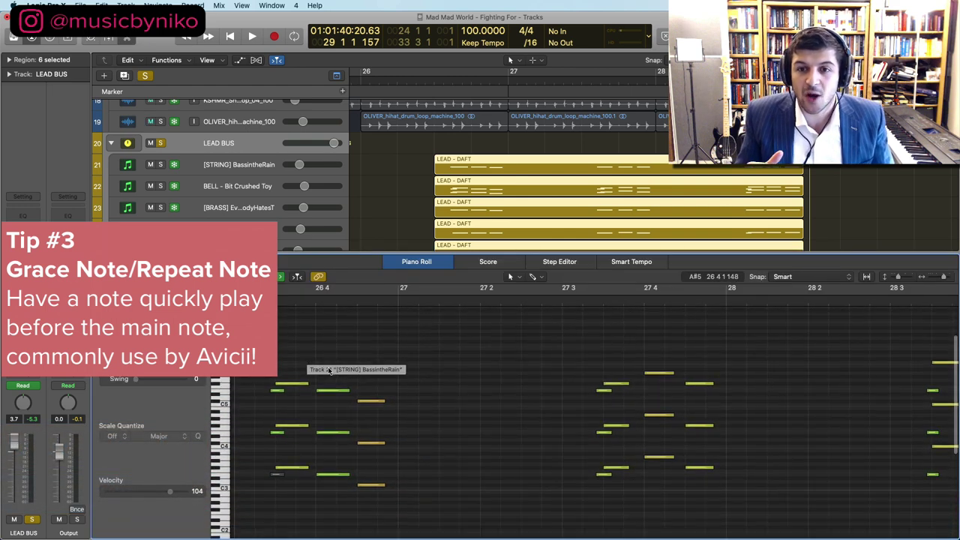
scroll(329, 371, "down", 1)
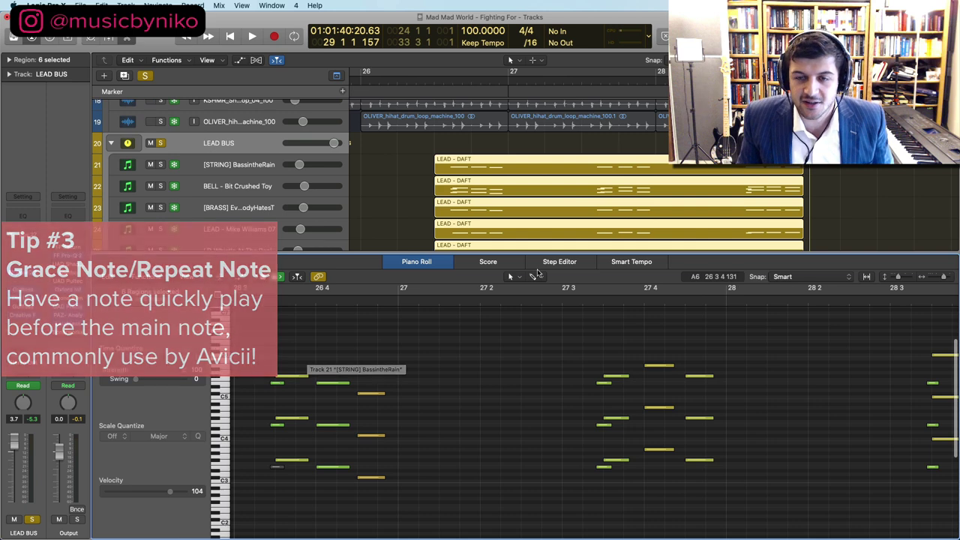
scroll(598, 155, "down", 3)
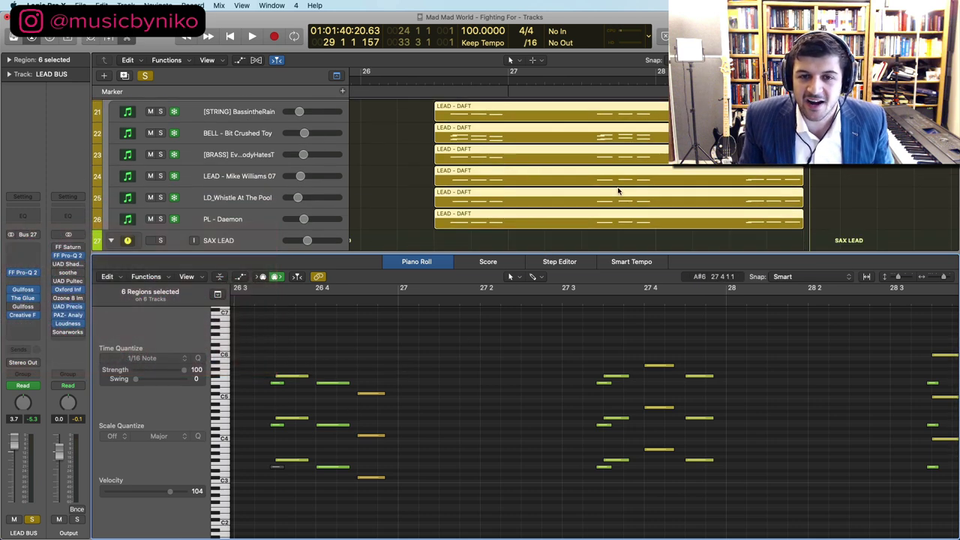
Select the next group of six LEAD - DAFT regions after bar 30 and view their notes around bar 32 beat 3
scroll(619, 191, "right", 6)
left_click_drag(557, 112, 673, 236)
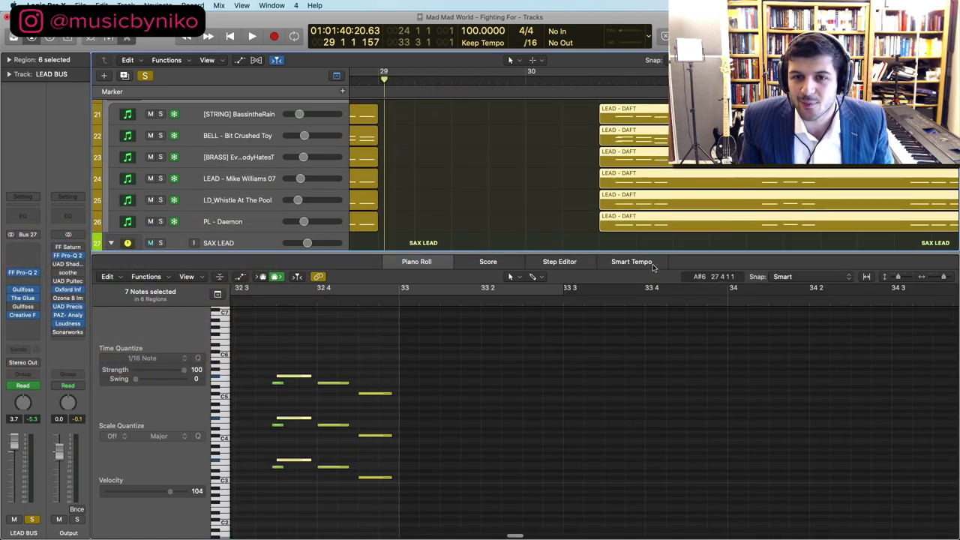
scroll(375, 386, "left", 5)
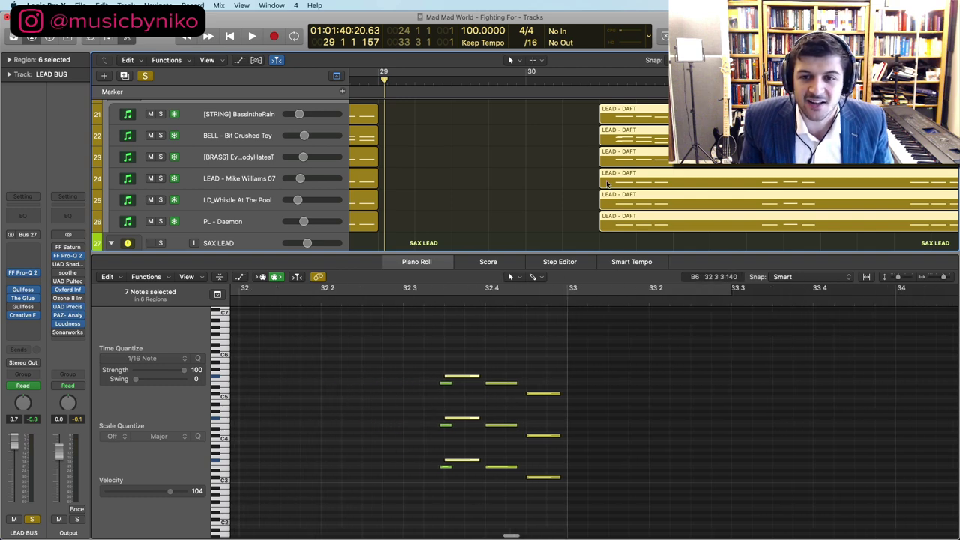
Close the Piano Roll, solo the SAX LEAD stack and place the playhead at bar 25 beat 3
left_click(637, 85)
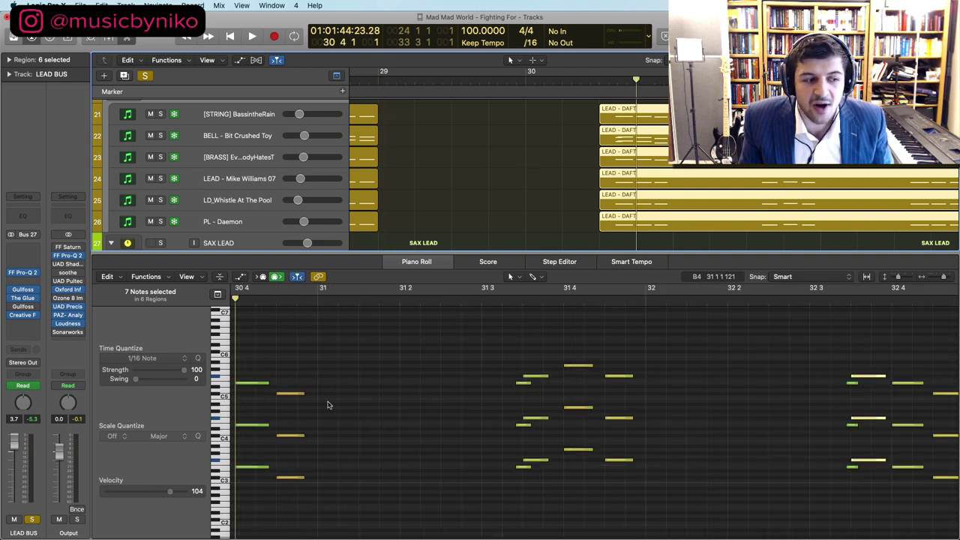
key("p")
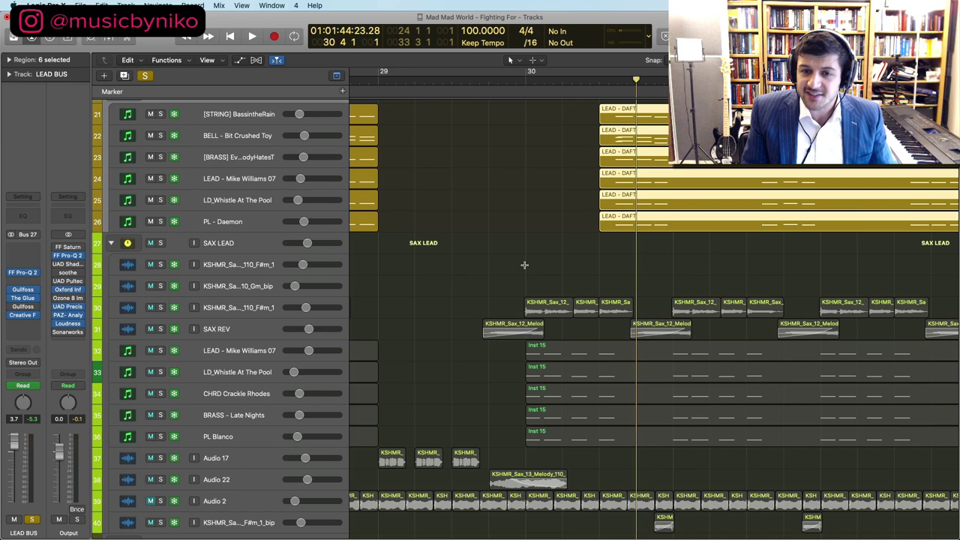
scroll(525, 267, "down", 5)
scroll(525, 267, "left", 3)
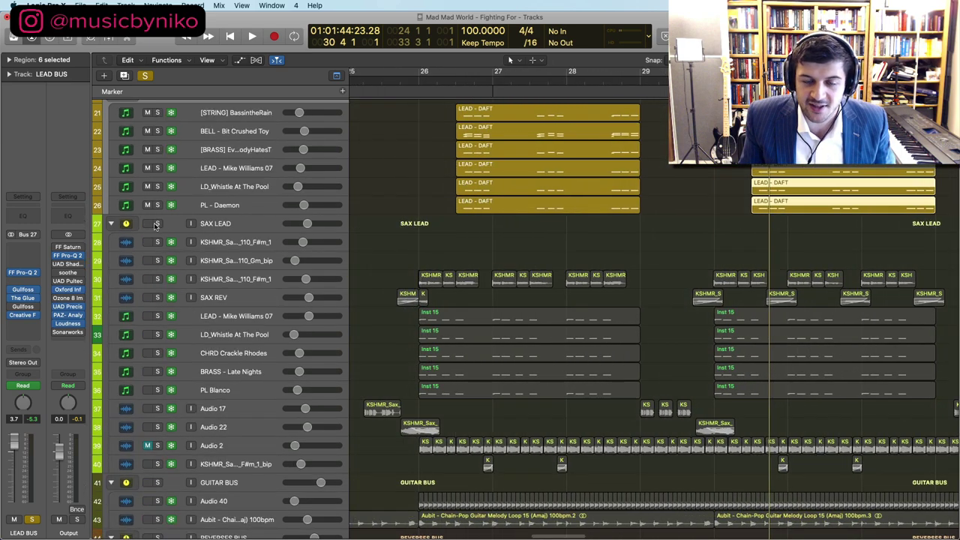
left_click(156, 225)
left_click(391, 86)
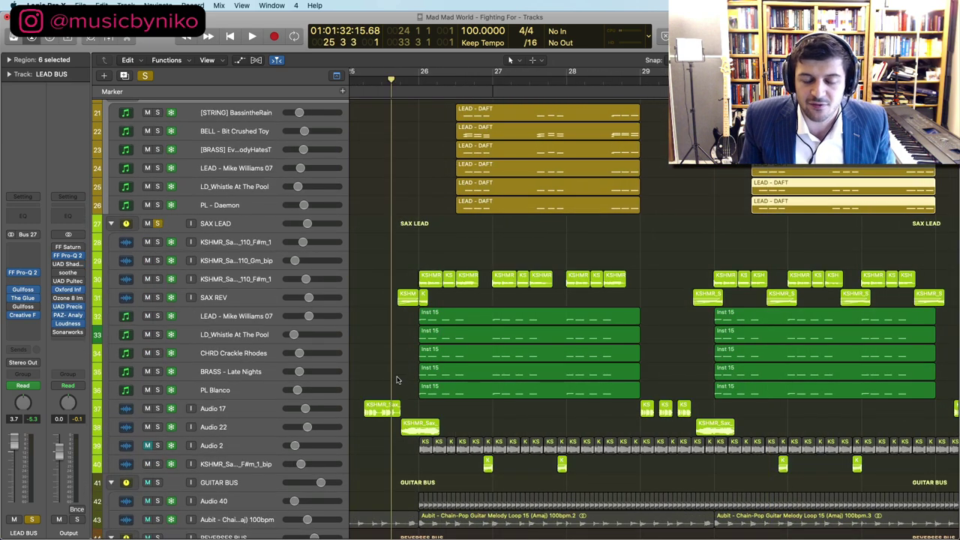
Clear the existing solos, solo only the SAX REV track and cue its reversed sax just before bar 26
left_click(157, 297)
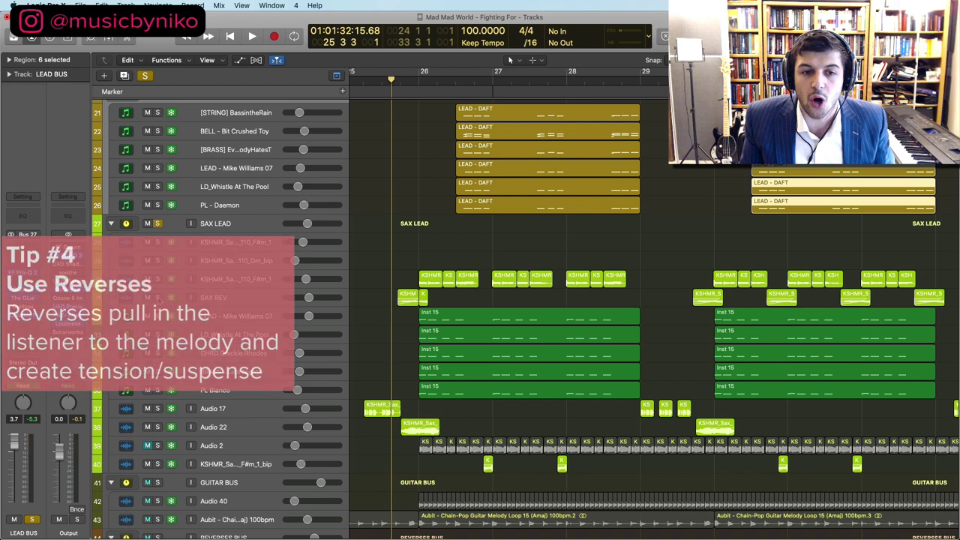
left_click(157, 224)
key("s")
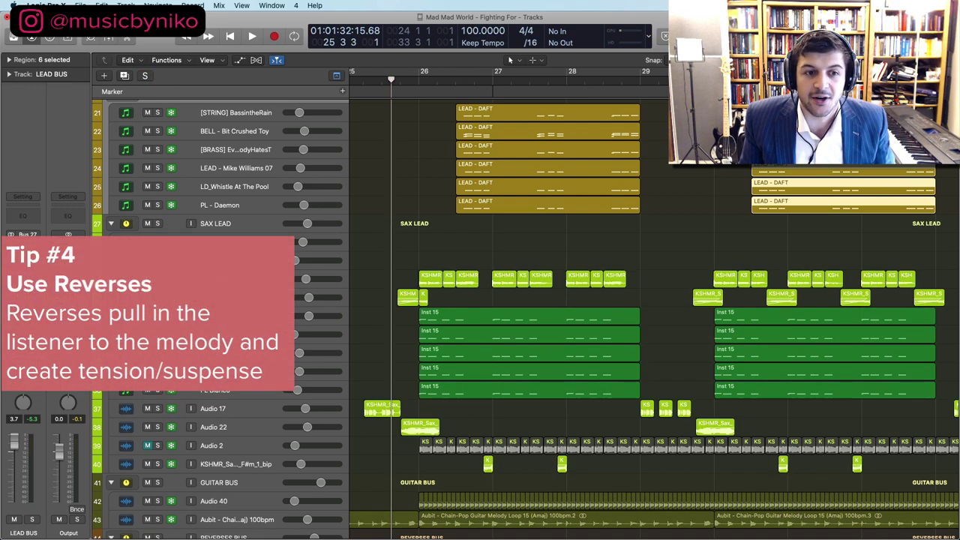
left_click(157, 297)
key("super+Right")
key("super+Right")
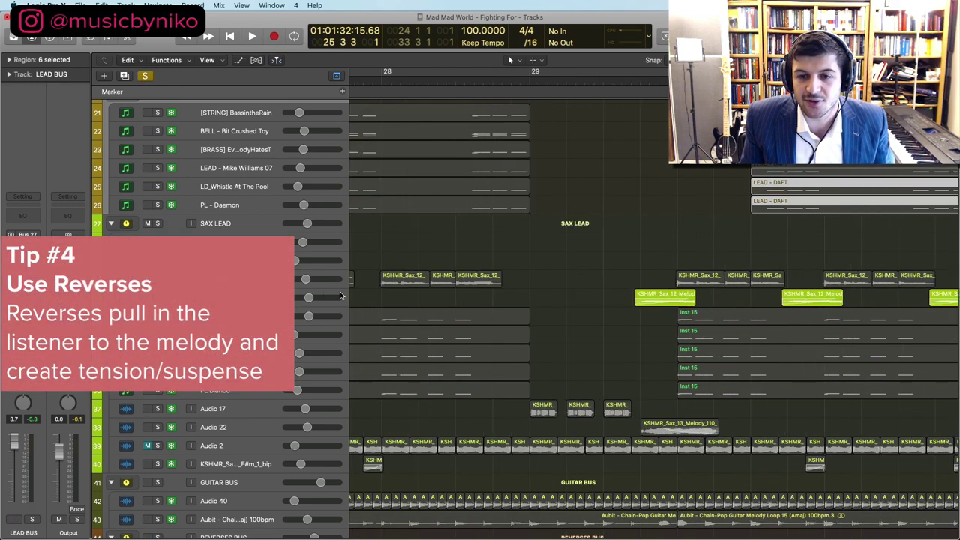
scroll(347, 297, "left", 4)
scroll(388, 300, "left", 5)
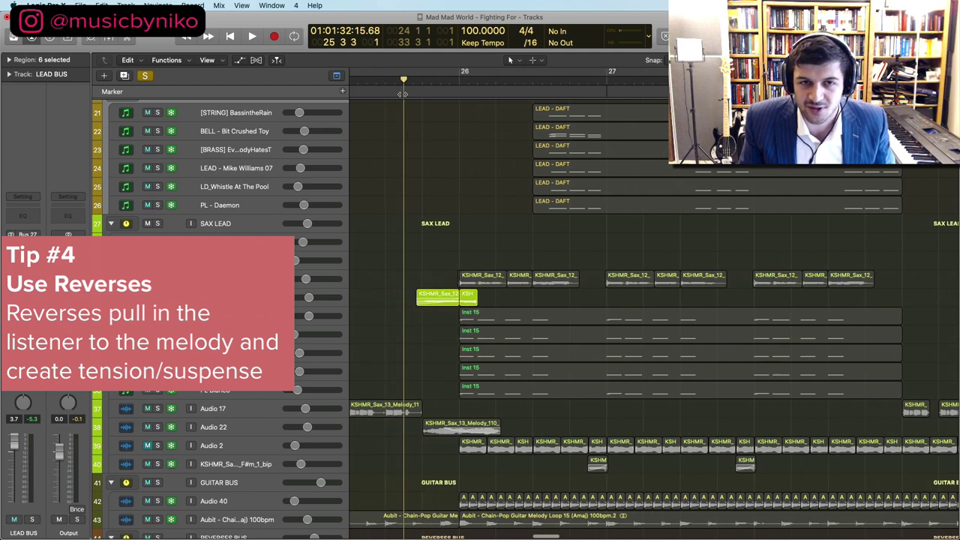
key("space")
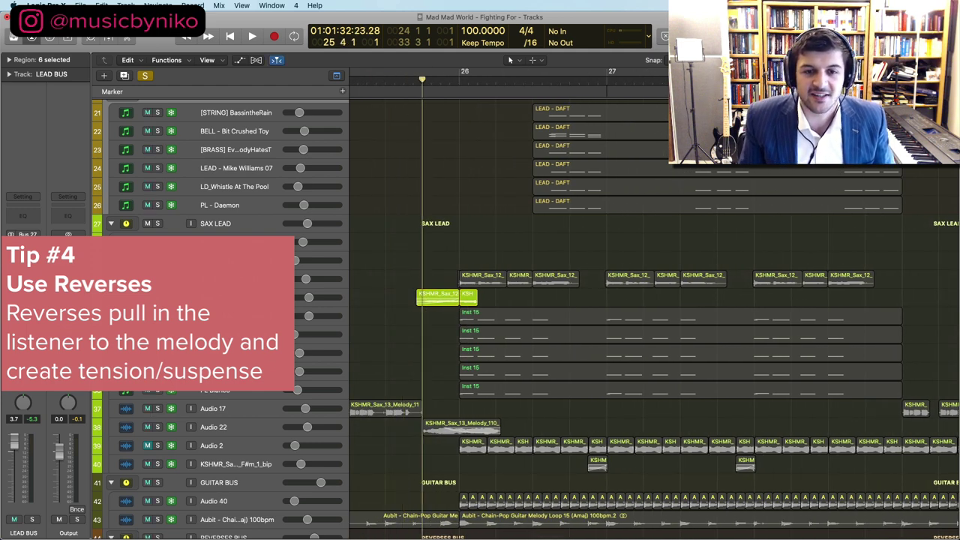
Add the KSHMR sax melody on track 30 to the SAX REV solo and play both into bar 27
left_click(225, 279)
key("s")
key("space")
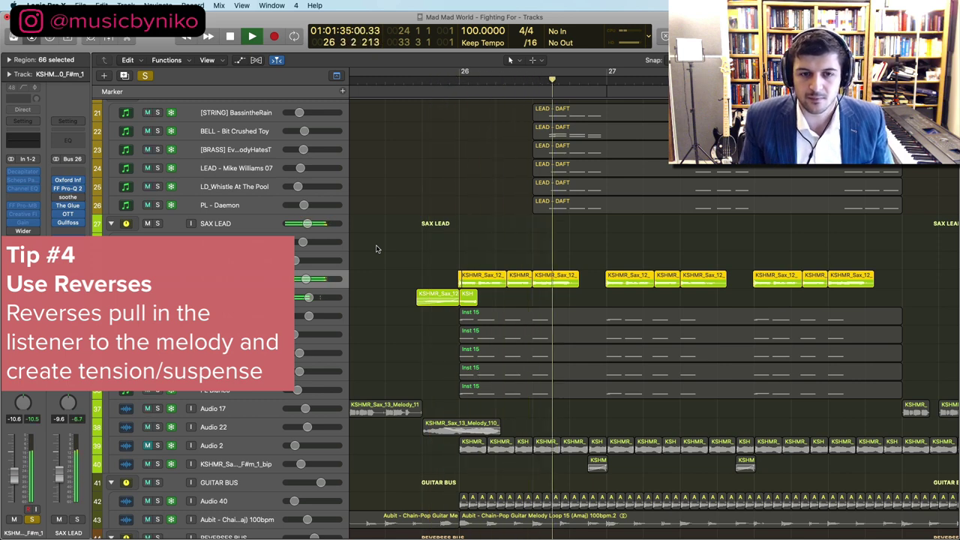
key("space")
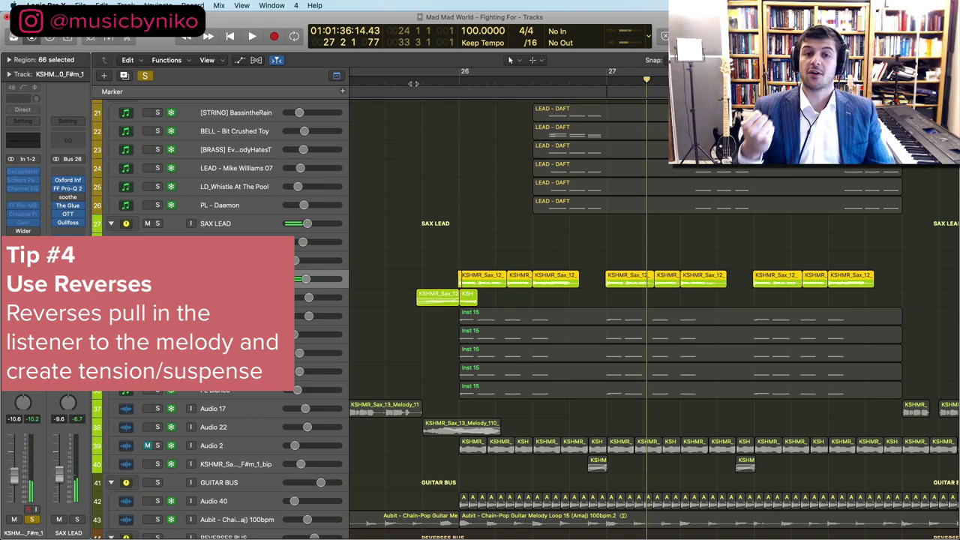
Turn off all solos and play the full mix from bar 9 beat 2 into bar 10 to hear the piano reverses
scroll(415, 138, "left", 8)
key("super+Left")
key("super+Left")
key("super+Left")
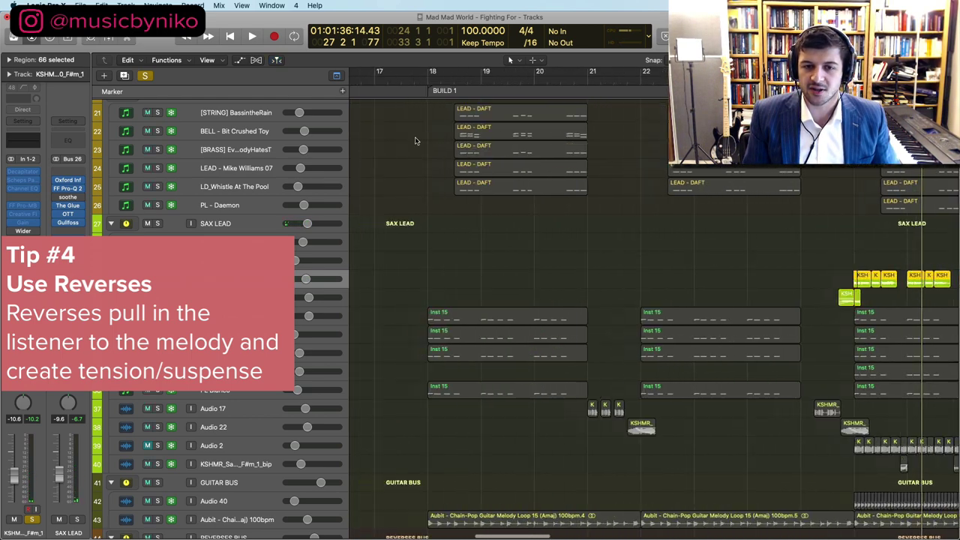
scroll(416, 139, "left", 4)
key("super+Up")
scroll(415, 137, "down", 5)
scroll(414, 120, "left", 5)
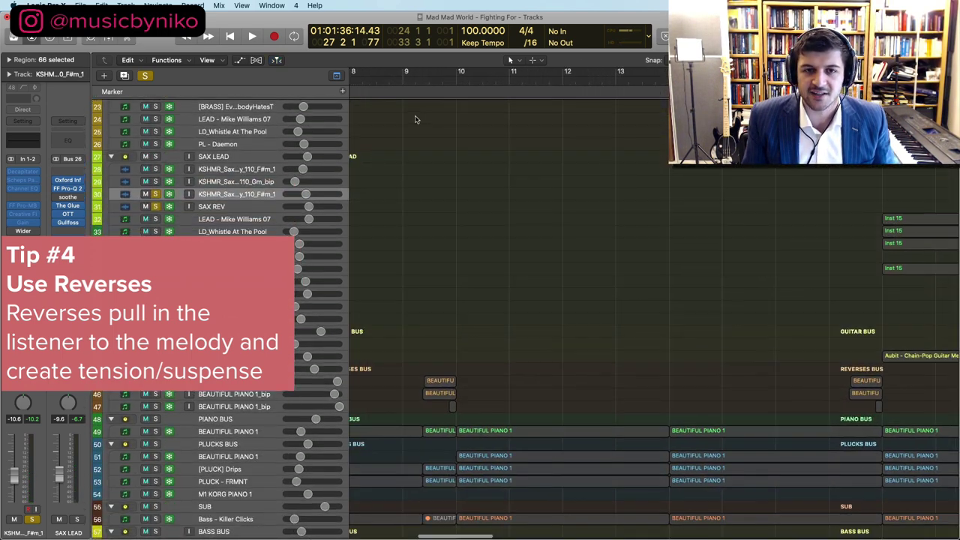
left_click(417, 80)
left_click(145, 75)
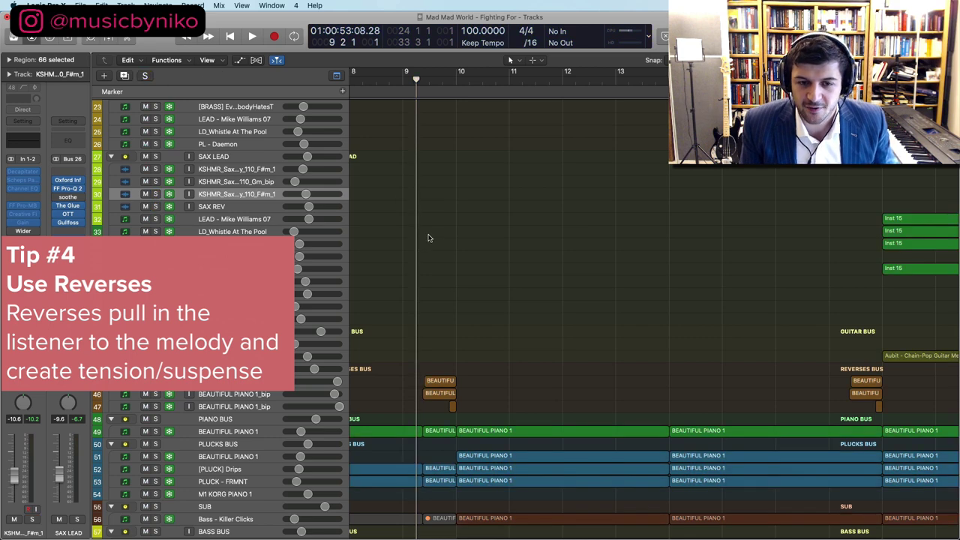
key("space")
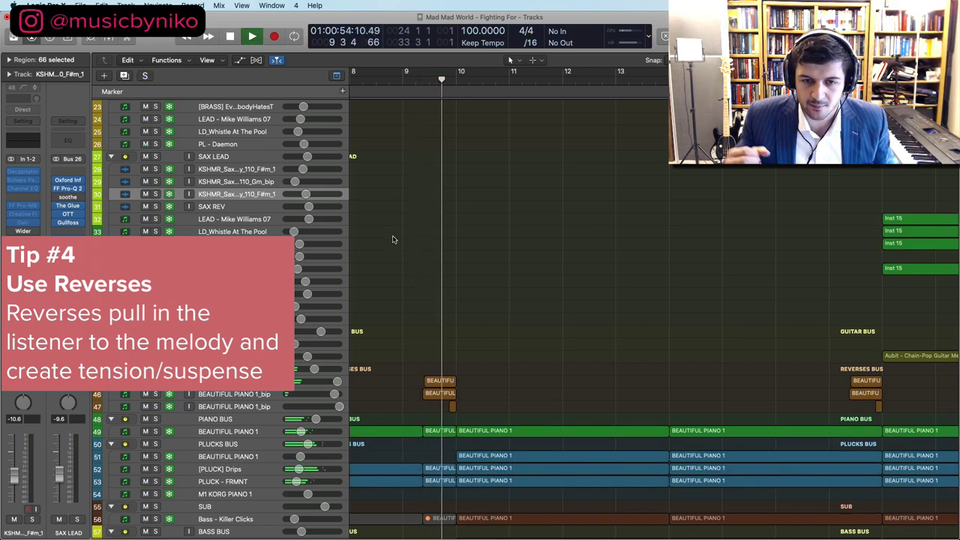
key("space")
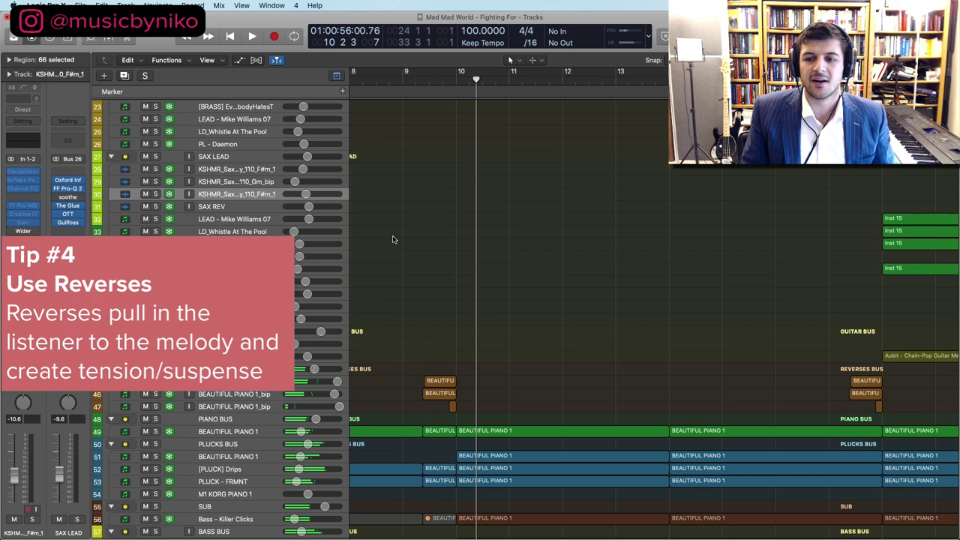
Solo the REVERSES BUS and play it from bar 9 beat 3
key("s")
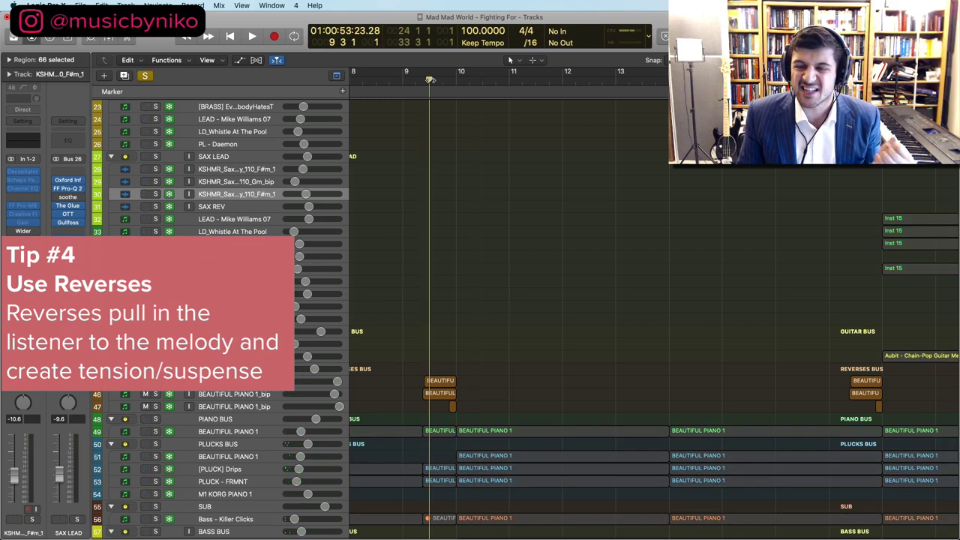
key("space")
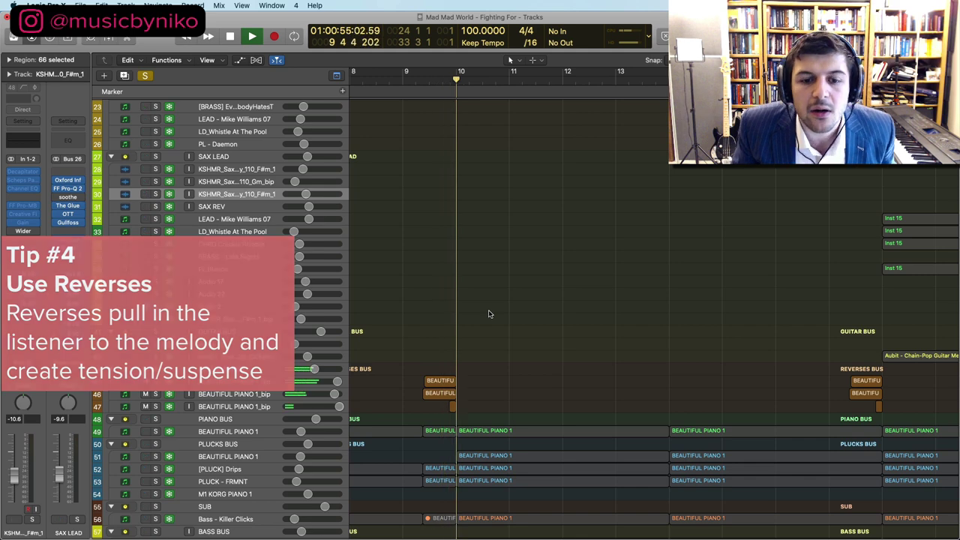
Add the SAX LEAD stack to the soloed REVERSES BUS and play both from shortly before bar 26
scroll(488, 314, "right", 15)
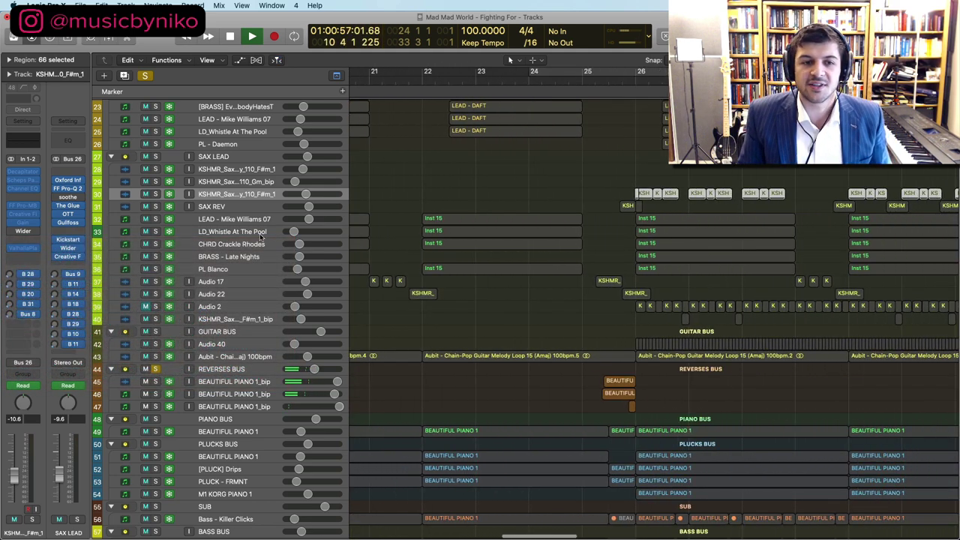
left_click(150, 158)
left_click(156, 157)
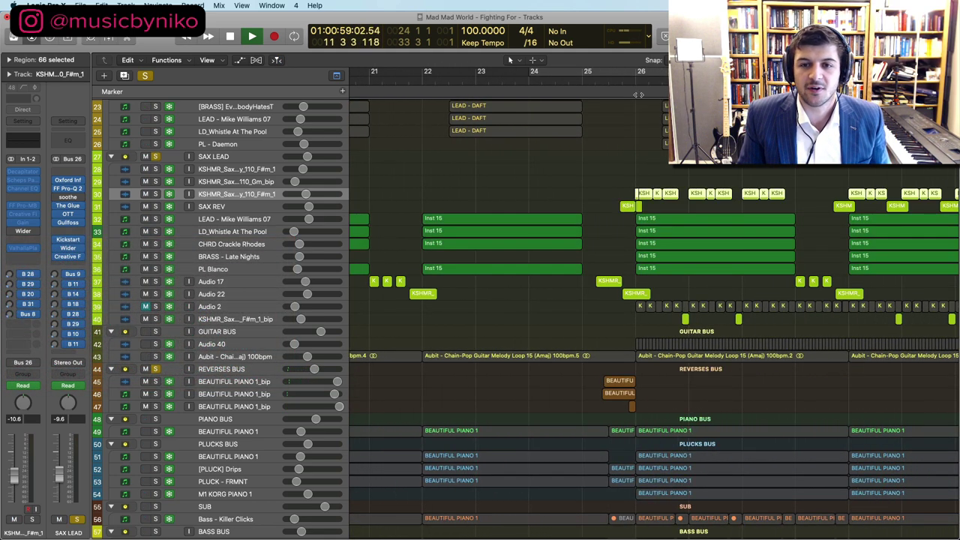
left_click(610, 78)
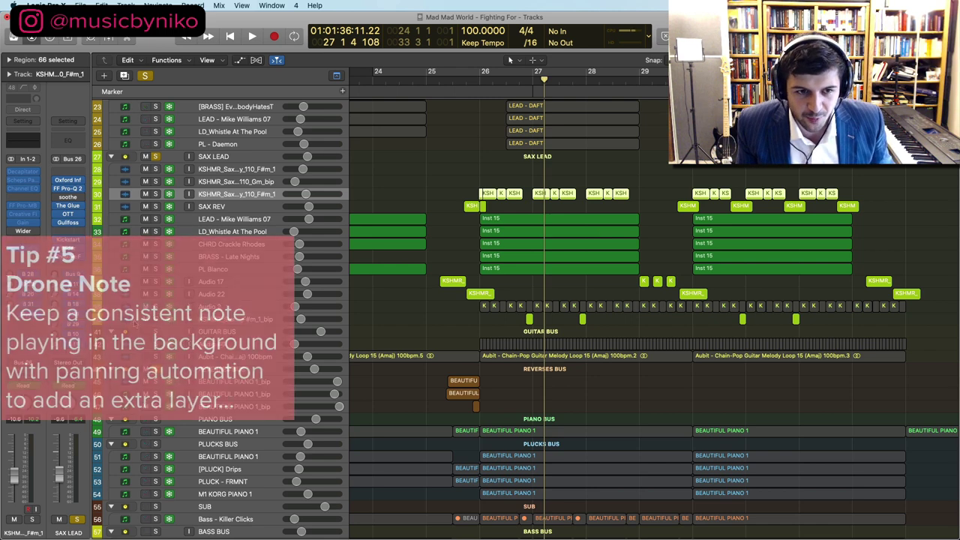
Unmute the Audio 2 drone track and play the soloed SAX LEAD stack from bar 25 beat 2
left_click(146, 306)
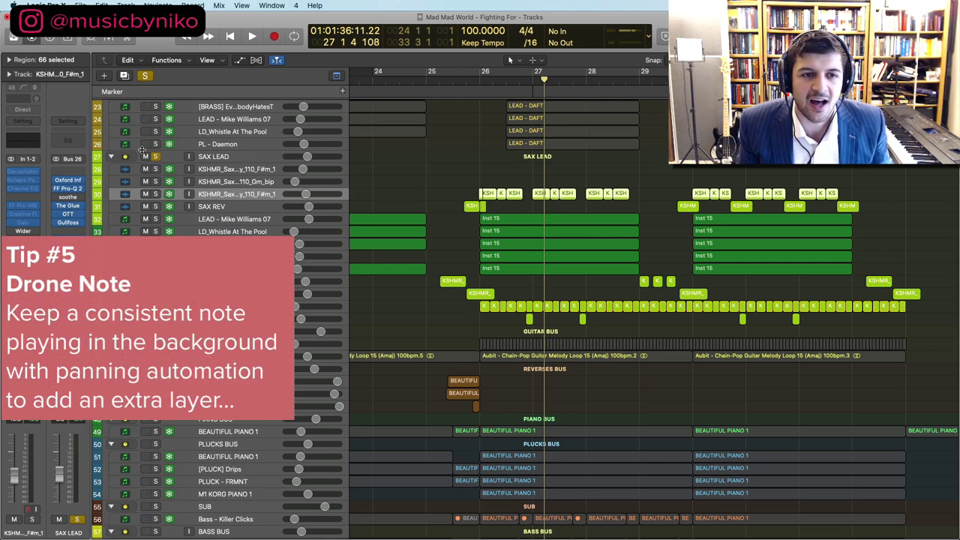
left_click(454, 83)
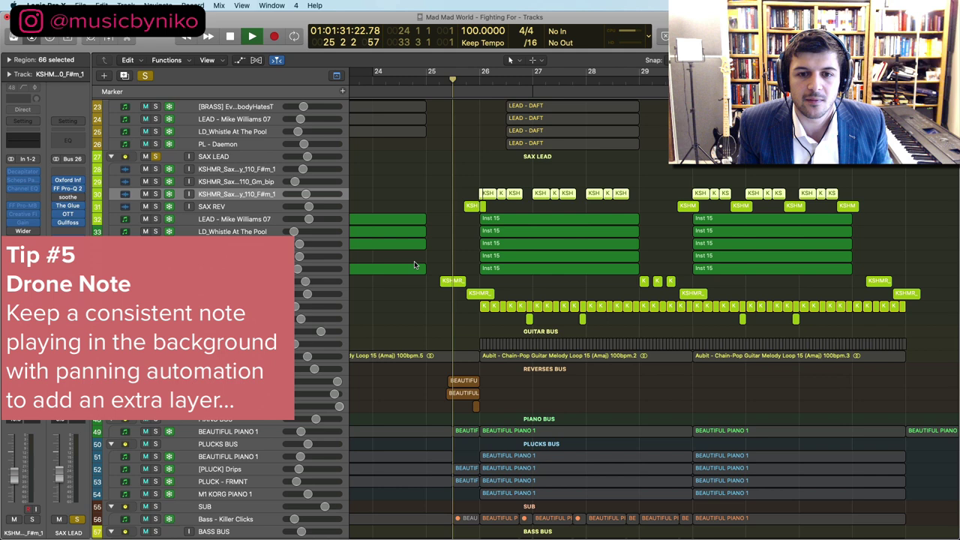
scroll(414, 265, "up", 1)
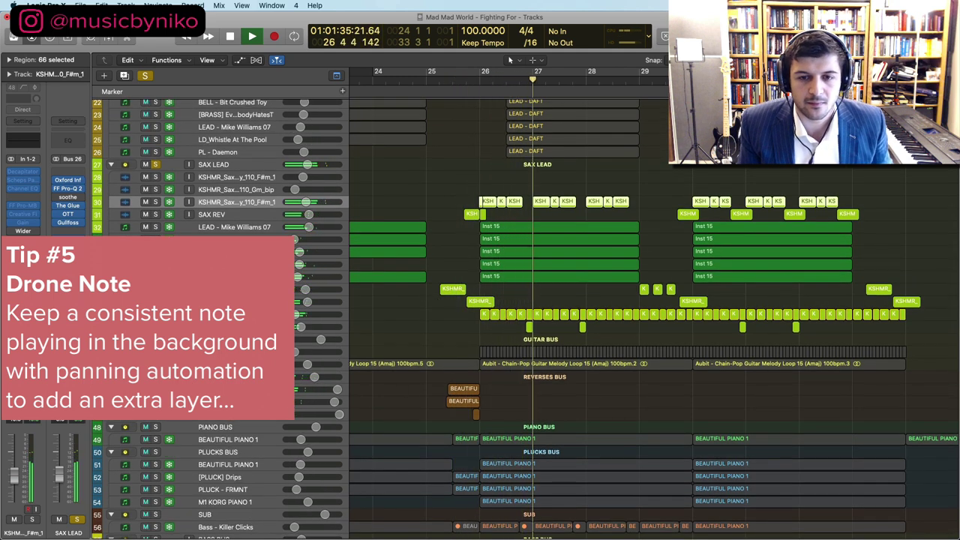
Mute the SAX LEAD tracks 28 to 38 during playback and add the GUITAR BUS to the solo
left_click_drag(145, 177, 145, 301)
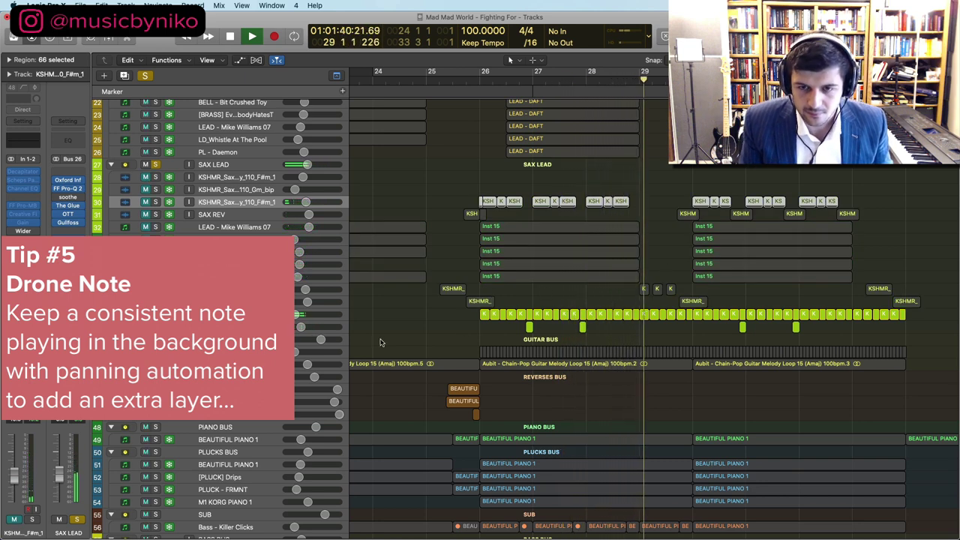
left_click(155, 339)
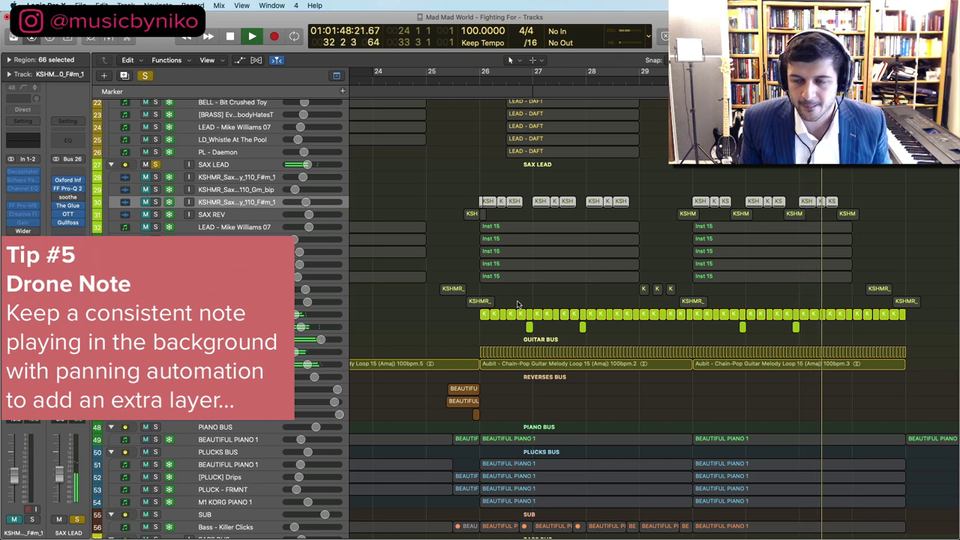
key("space")
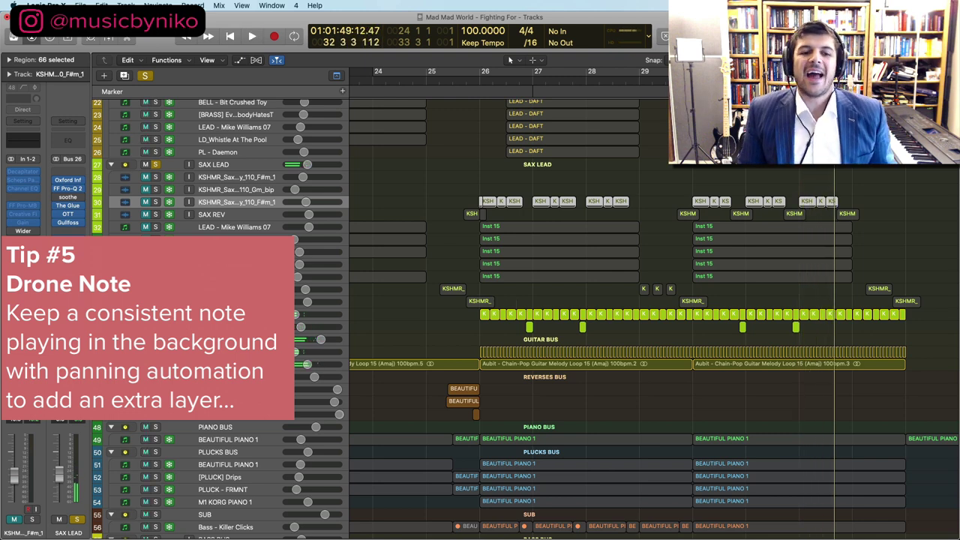
Solo the Audio 2 drone track without the GUITAR BUS and examine its repeated regions from bar 26
key("super+a")
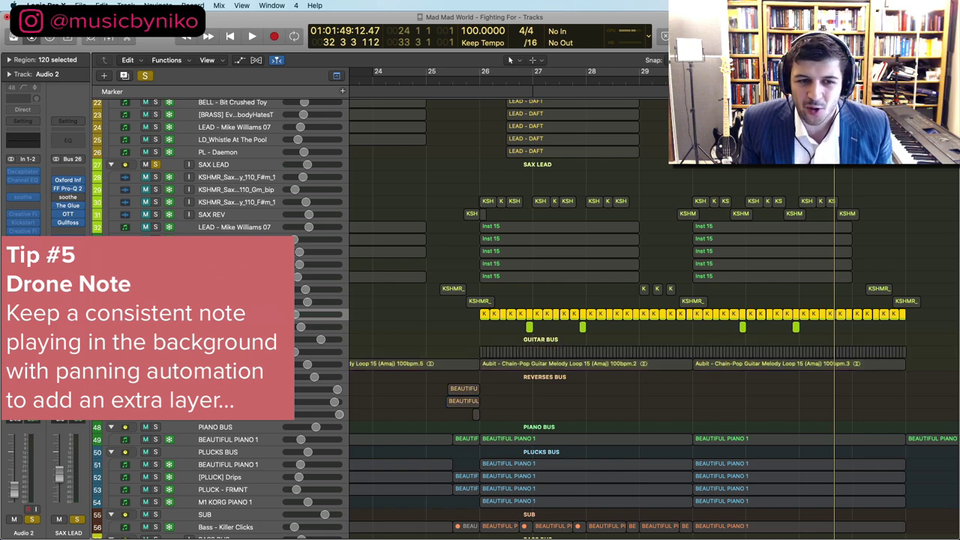
key("super+Down")
key("super+Down")
key("super+Down")
key("super+Down")
key("super+Down")
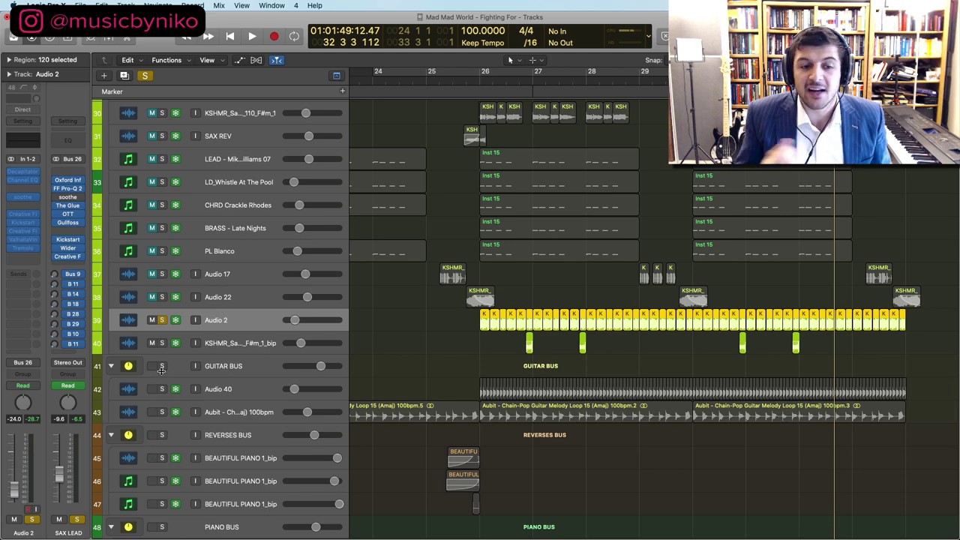
Select and solo the Audio 40 track in the GUITAR BUS and examine its short repeated regions from bar 26
left_click(190, 386)
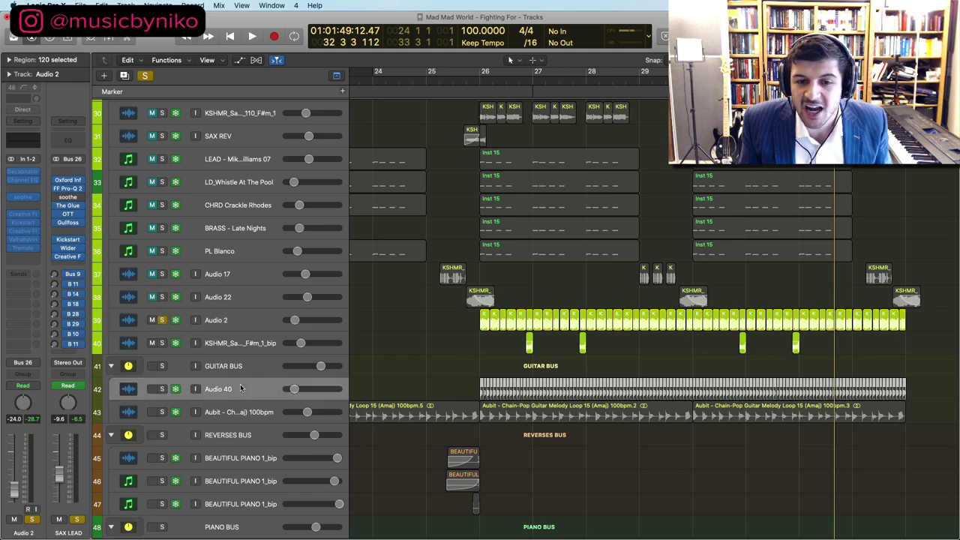
left_click(161, 389)
key("super+Down")
key("super+Down")
key("super+Down")
key("super+Down")
key("super+Right")
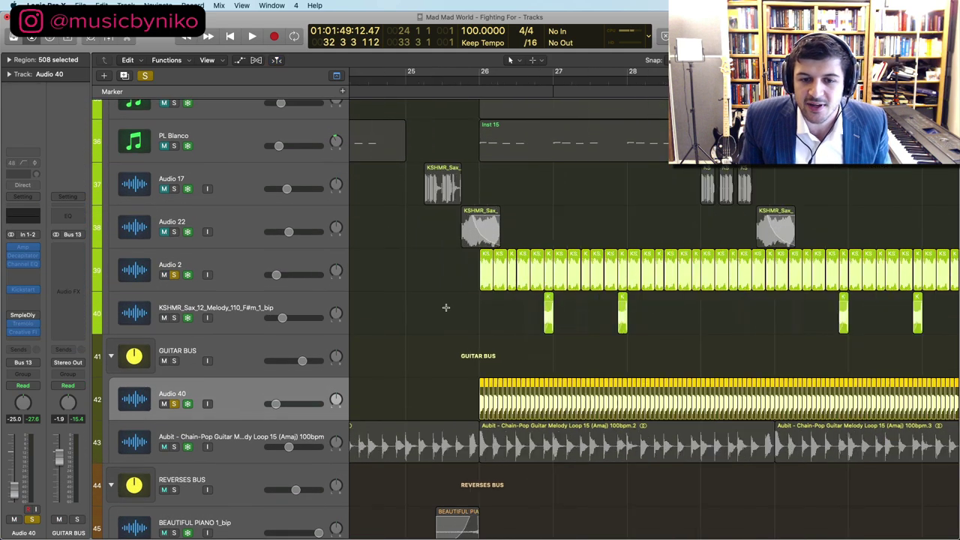
key("super+Right")
key("super+Right")
key("super+Up")
key("super+Left")
key("super+Left")
scroll(410, 367, "right", 2)
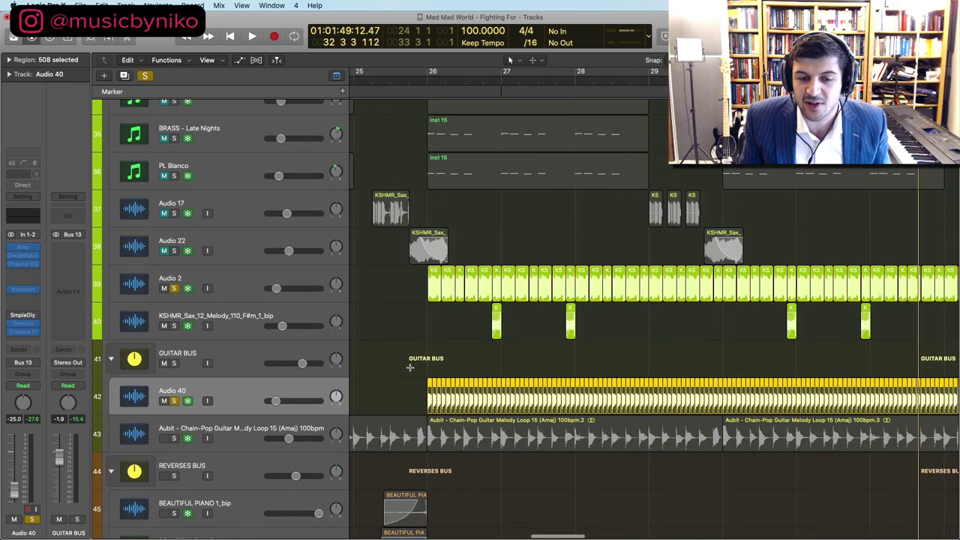
Play only the Audio 40 and Aubit Chain-Pop Guitar loop tracks from bar 26 and show the track automation
key("super+Left")
left_click(174, 437)
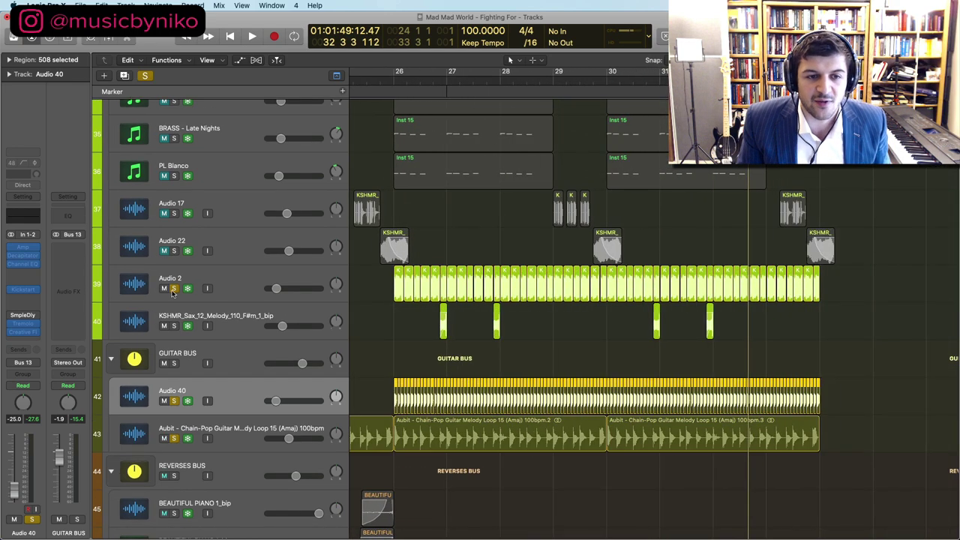
left_click(171, 291)
left_click(169, 325)
key("space")
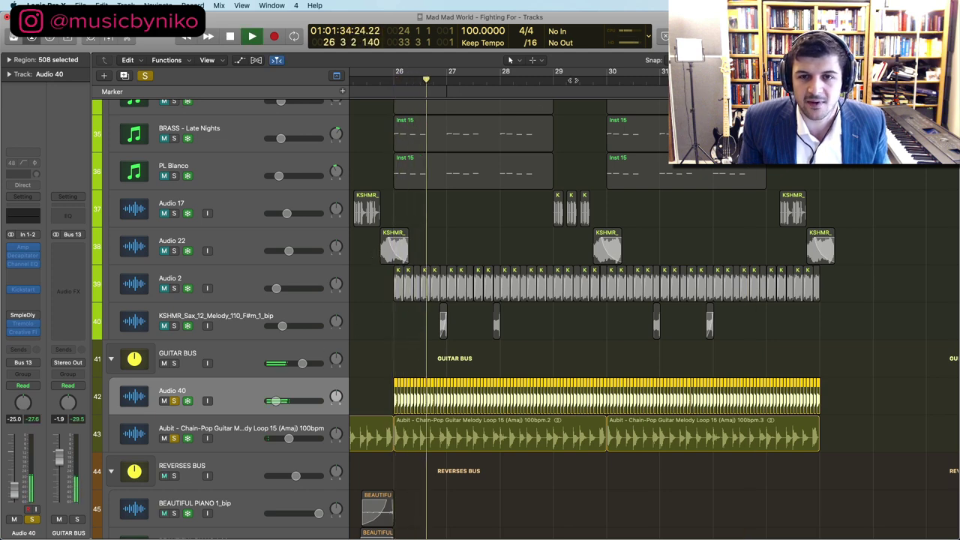
key("a")
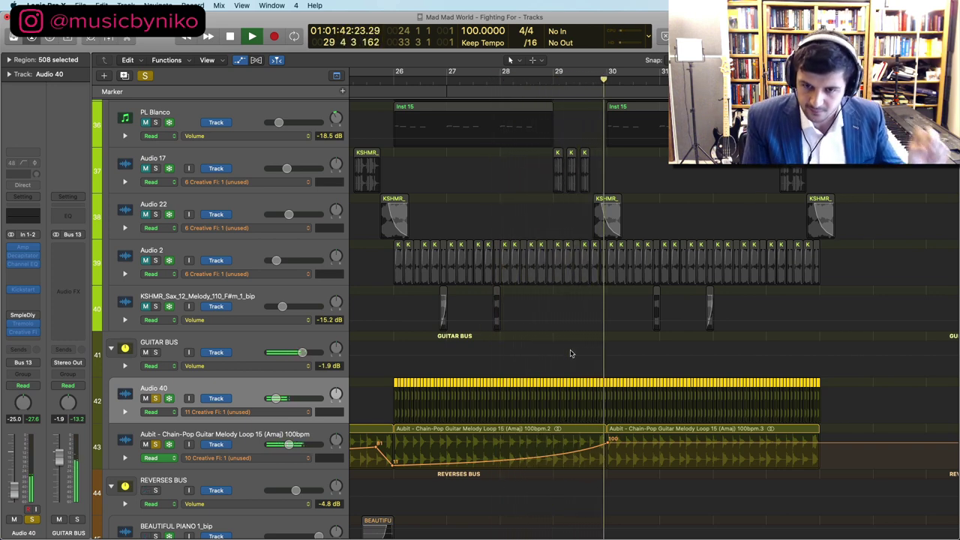
Unmute the KSHMR_Sax_11_Melody_110_F#m_1 track under SAX LEAD and stop playback with the track automation hidden
scroll(147, 126, "up", 6)
scroll(147, 126, "up", 5)
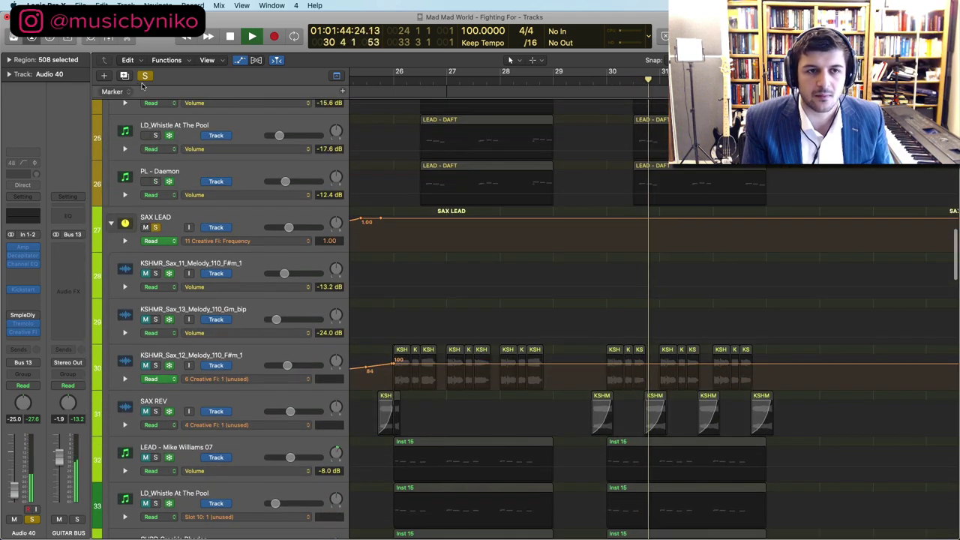
scroll(147, 261, "up", 1)
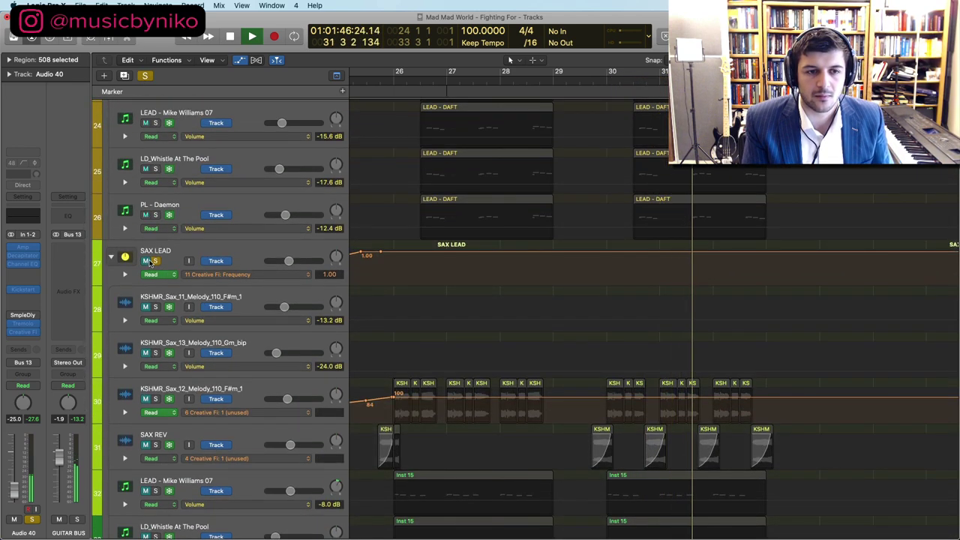
left_click(146, 307)
key("a")
key("space")
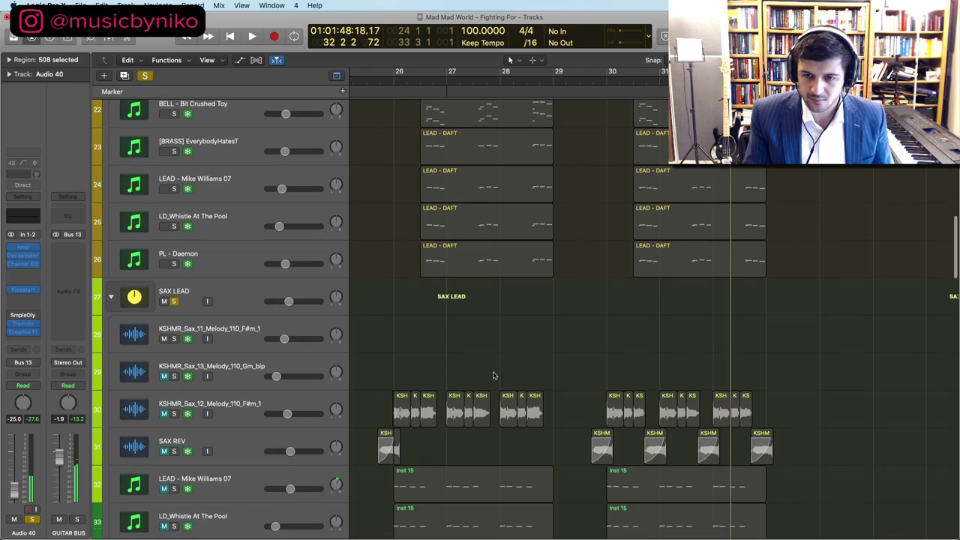
Clear the solo from all soloed tracks across the arrangement, including SAX LEAD, Audio 40 and the Aubit Chain-Pop Guitar loop
scroll(493, 337, "down", 8)
scroll(492, 310, "up", 10)
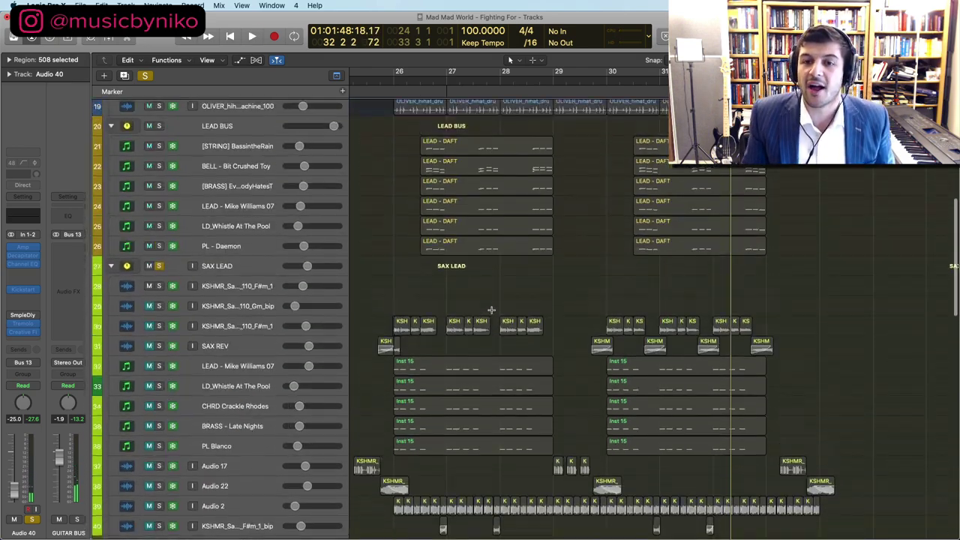
scroll(491, 309, "down", 3)
scroll(479, 305, "down", 2)
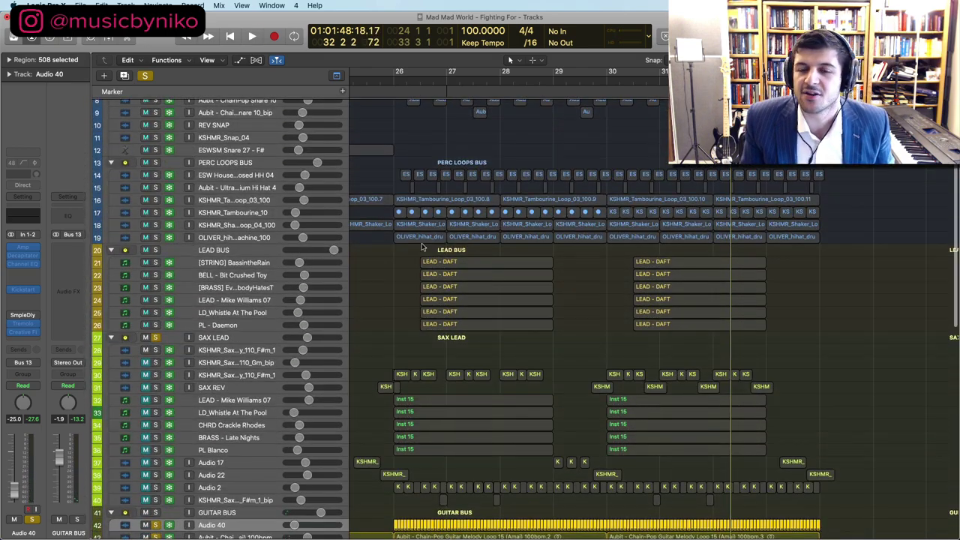
scroll(465, 293, "up", 5)
scroll(443, 262, "down", 7)
scroll(435, 255, "down", 10)
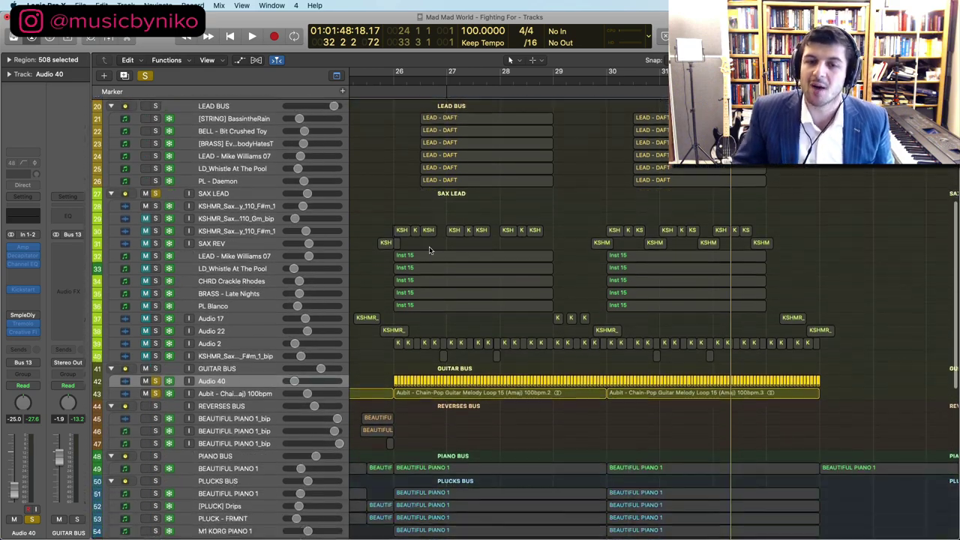
scroll(443, 266, "down", 10)
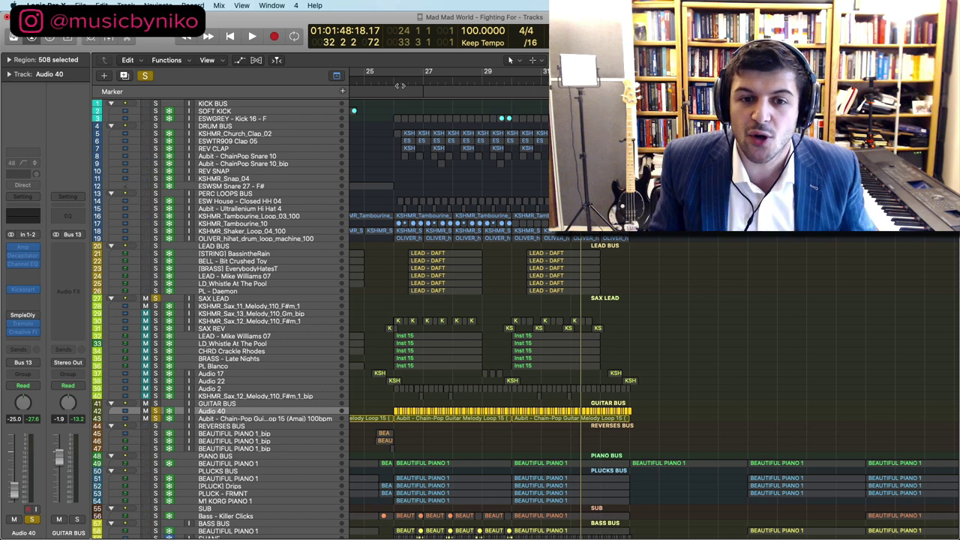
left_click(146, 75)
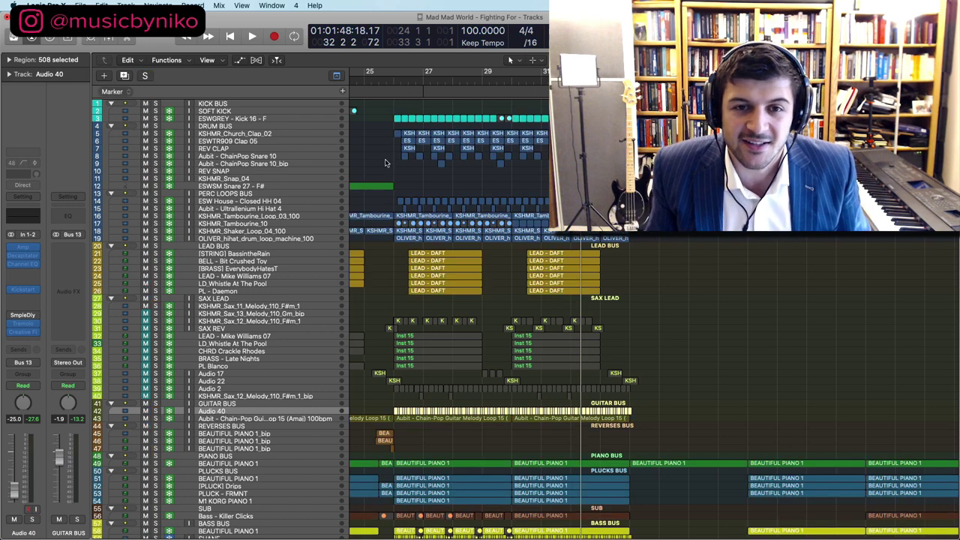